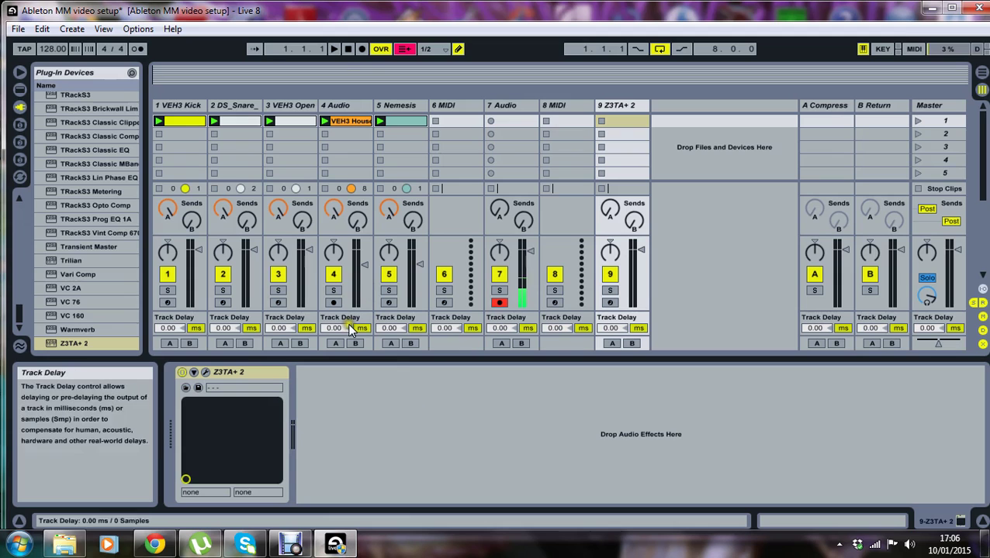
Start playback and open the Nemesis track's first clip to examine its notes.
left_click(338, 49)
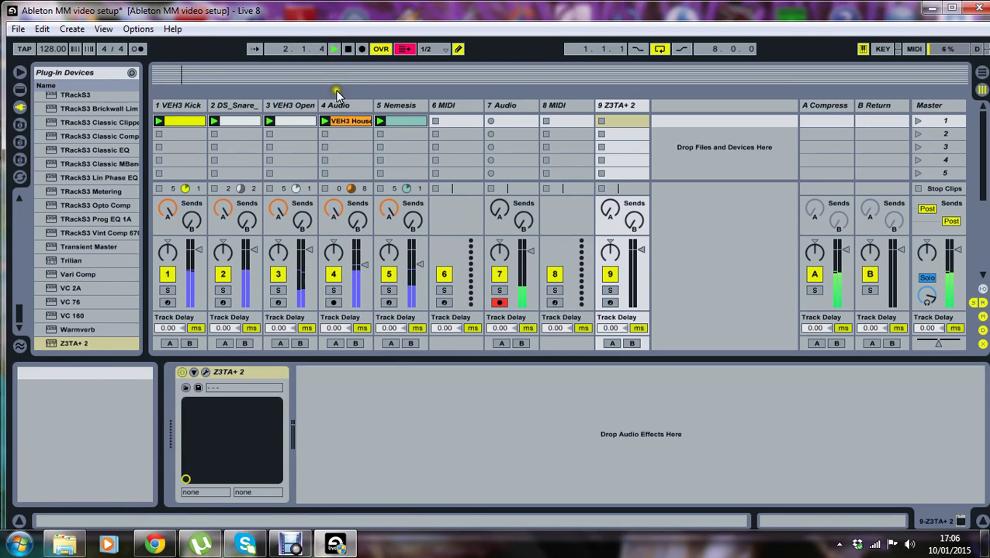
left_click(394, 104)
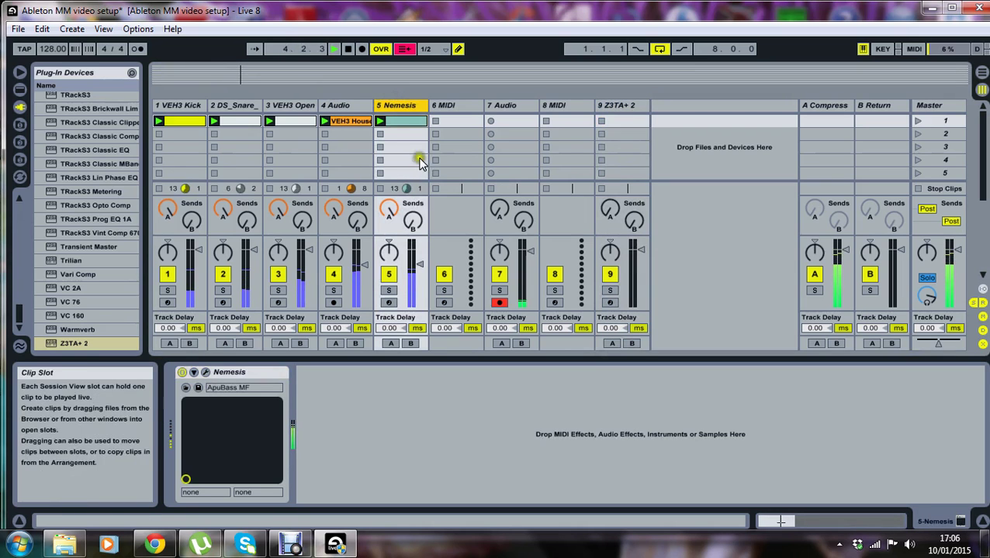
left_click(403, 134)
left_click(403, 121)
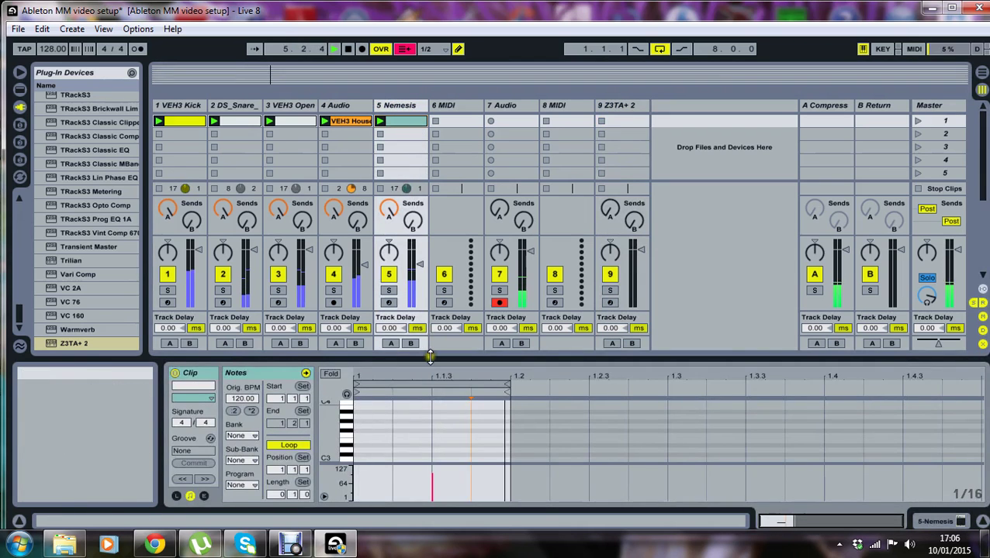
mouse_move(427, 354)
left_mouse_down()
mouse_move(442, 258)
mouse_move(446, 359)
left_mouse_up()
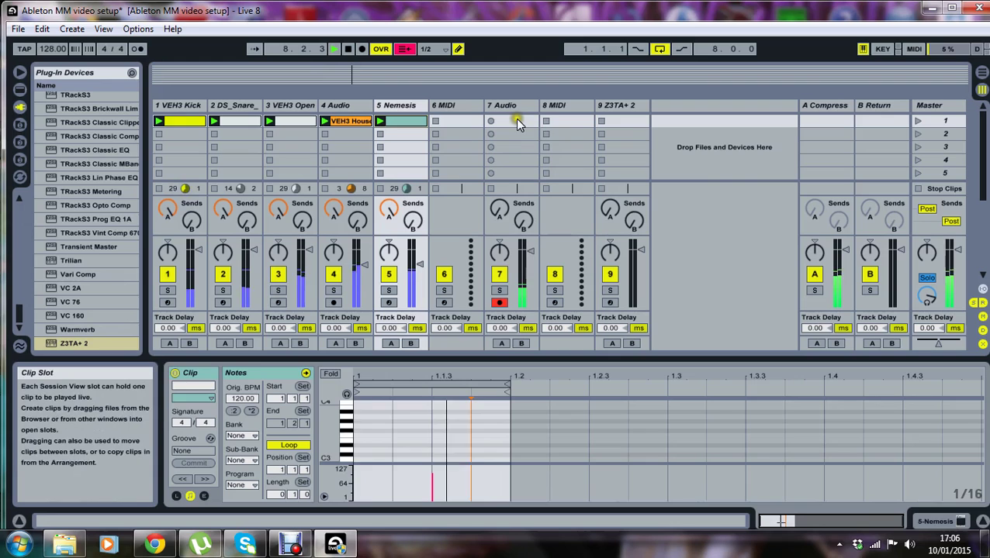
Load the MidiMadness plug-in onto track 8 MIDI and close its plug-in window.
left_click(563, 105)
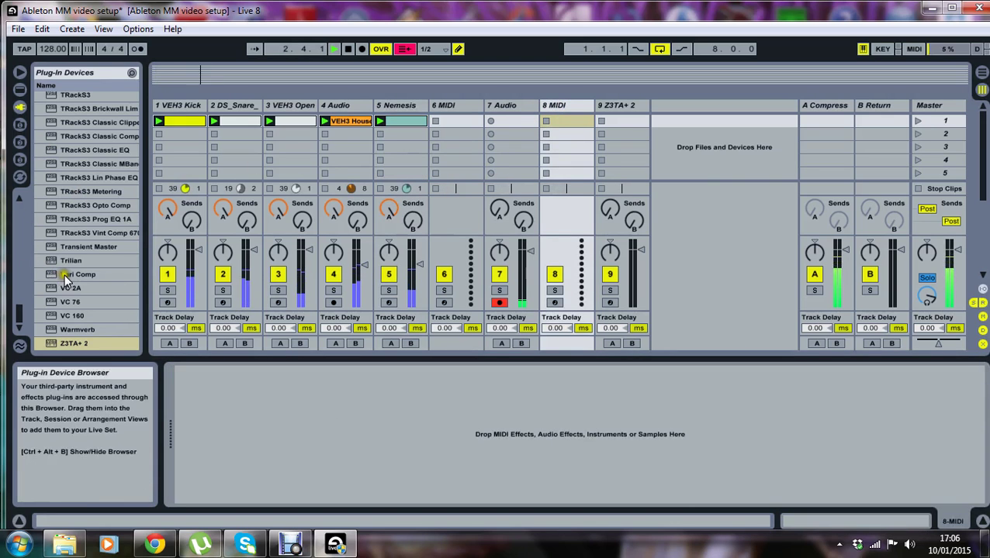
scroll(66, 271, "up", 6)
left_click_drag(24, 297, 18, 267)
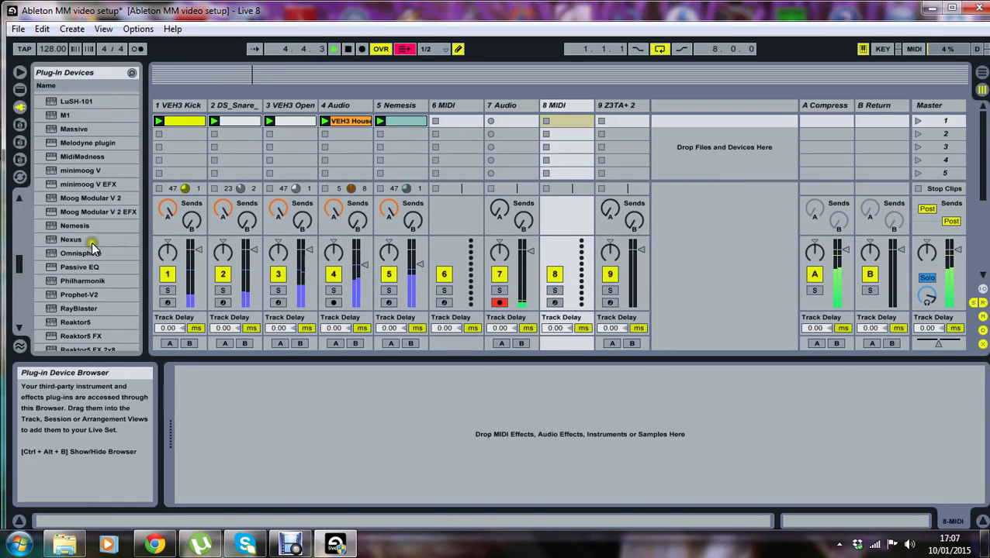
double_click(88, 155)
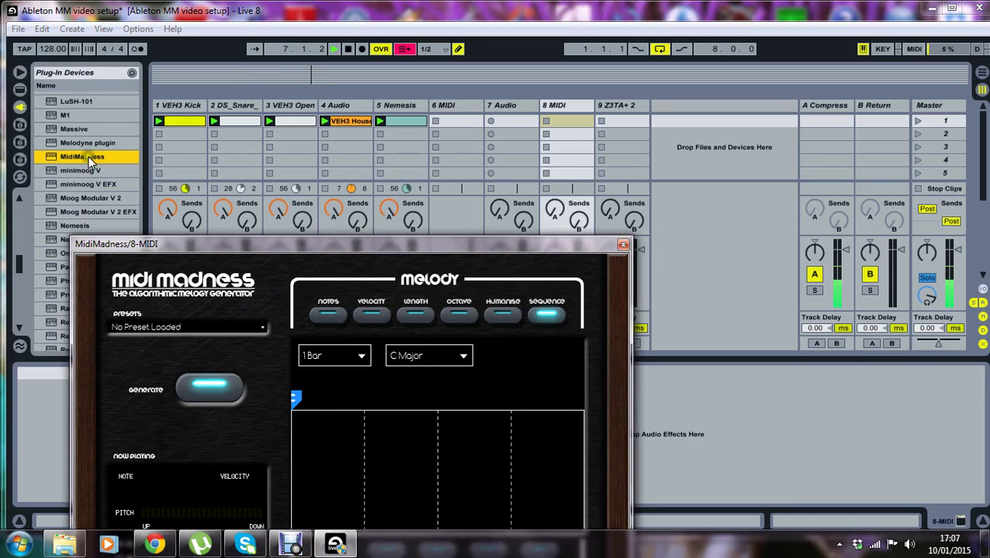
left_click(624, 246)
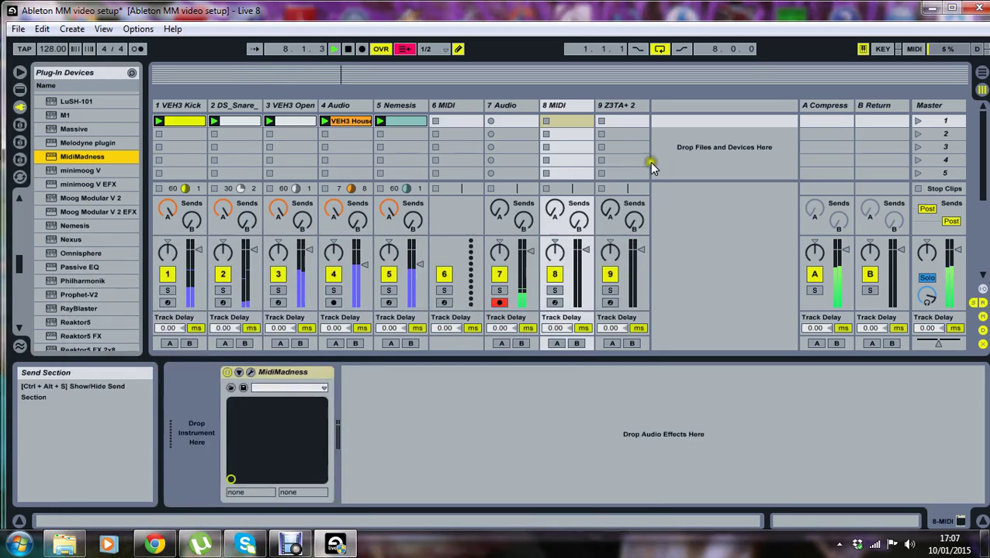
Examine the Z3TA+ 2 synth on track 9 in its plug-in window, and close the window.
left_click(621, 105)
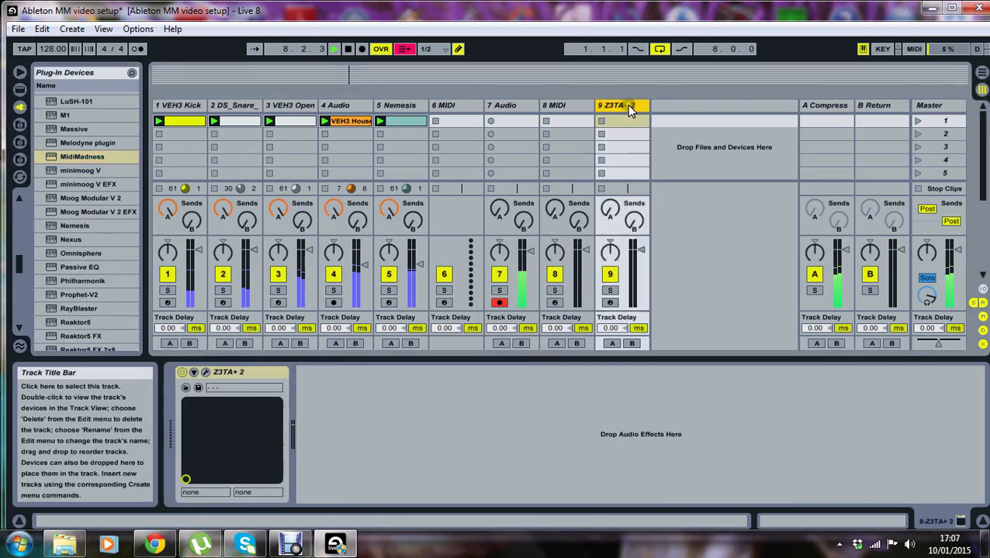
left_click(208, 372)
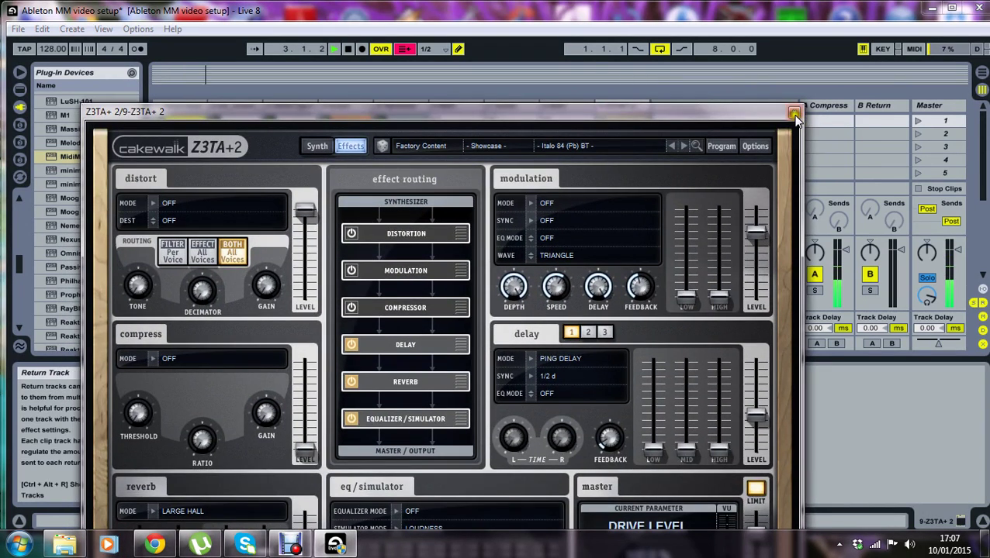
left_click(794, 113)
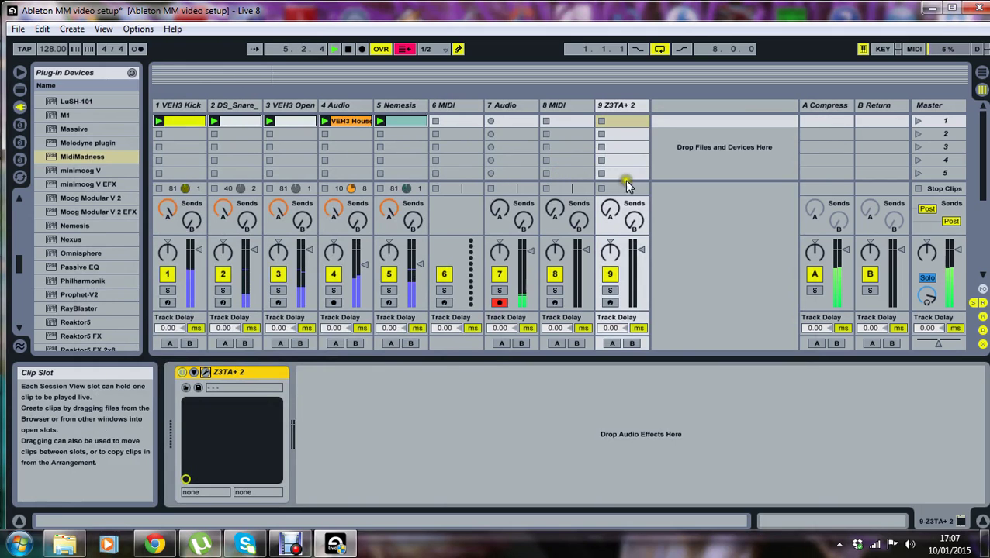
Route track 9's MIDI input from 8-MIDI with MidiMadness as the source, and set its monitoring to In.
left_click_drag(604, 360, 609, 484)
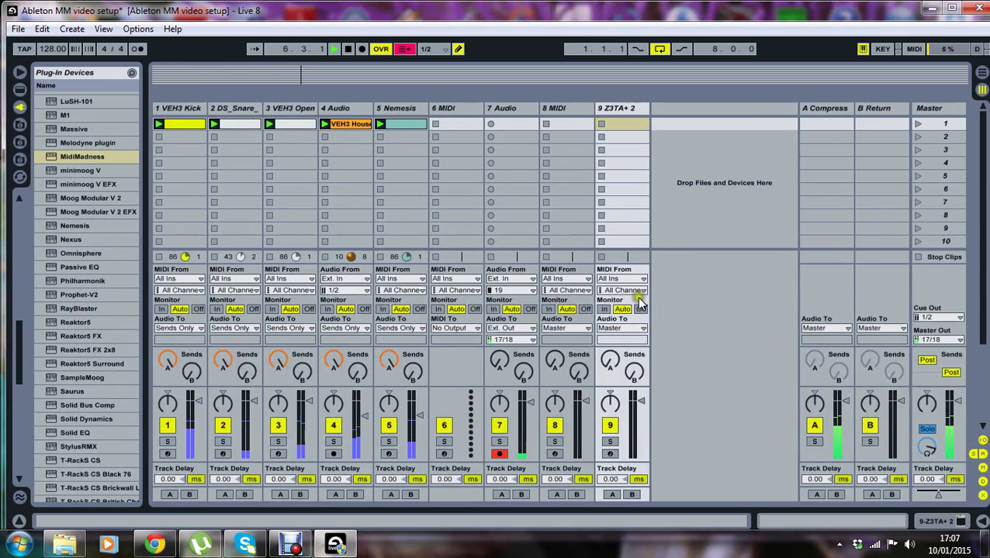
left_click(634, 278)
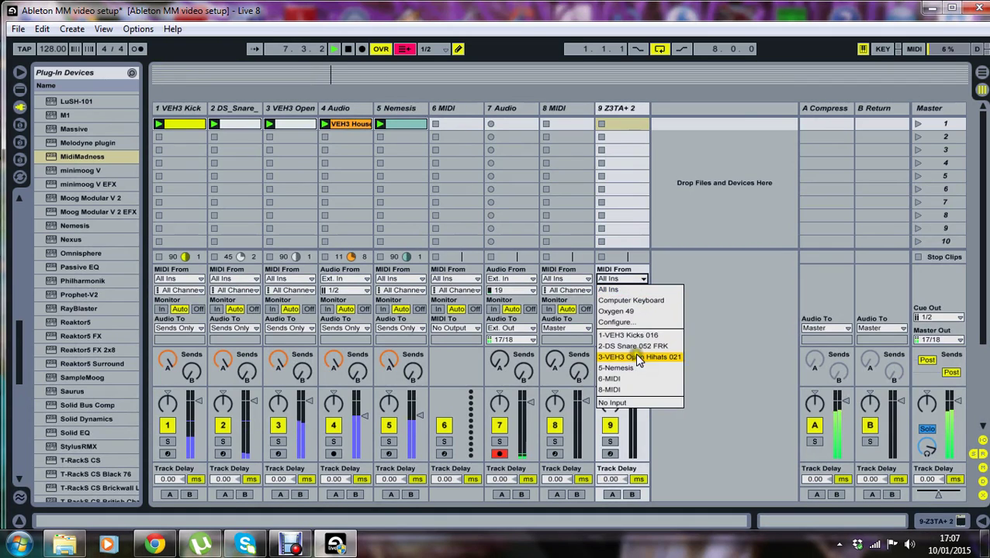
left_click(625, 387)
left_click(625, 292)
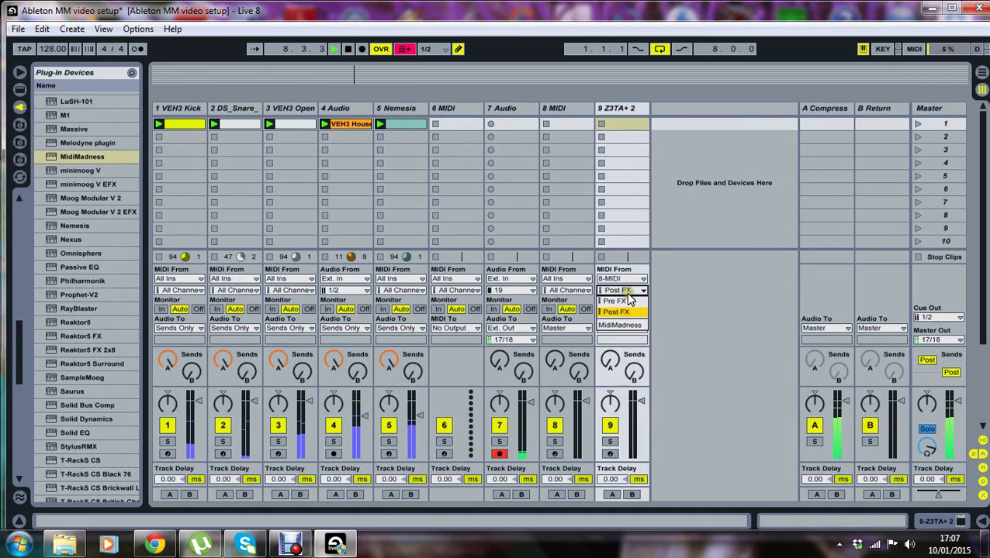
left_click(623, 312)
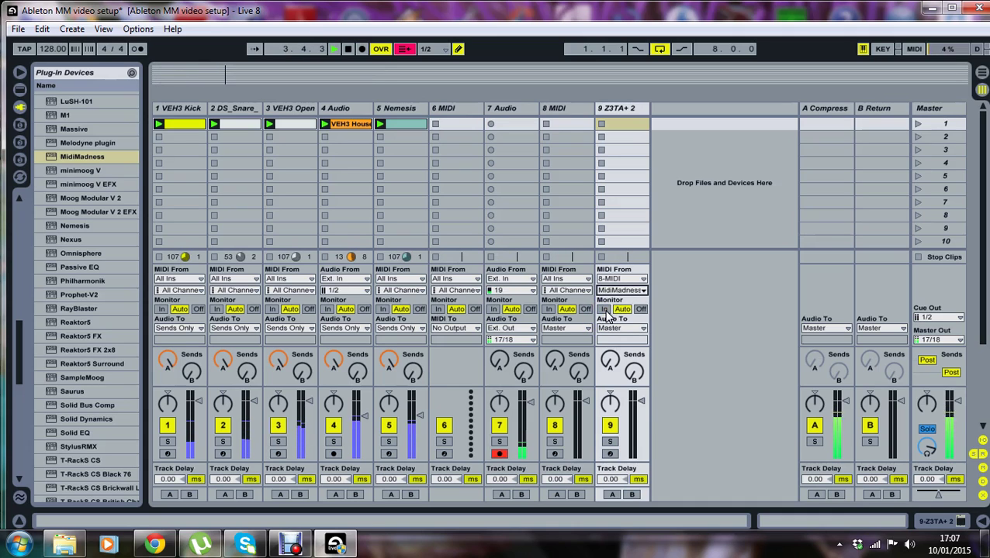
left_click(606, 310)
In the MidiMadness plug-in on track 8, set the melody sequence to 1 Bar in F Minor.
double_click(565, 109)
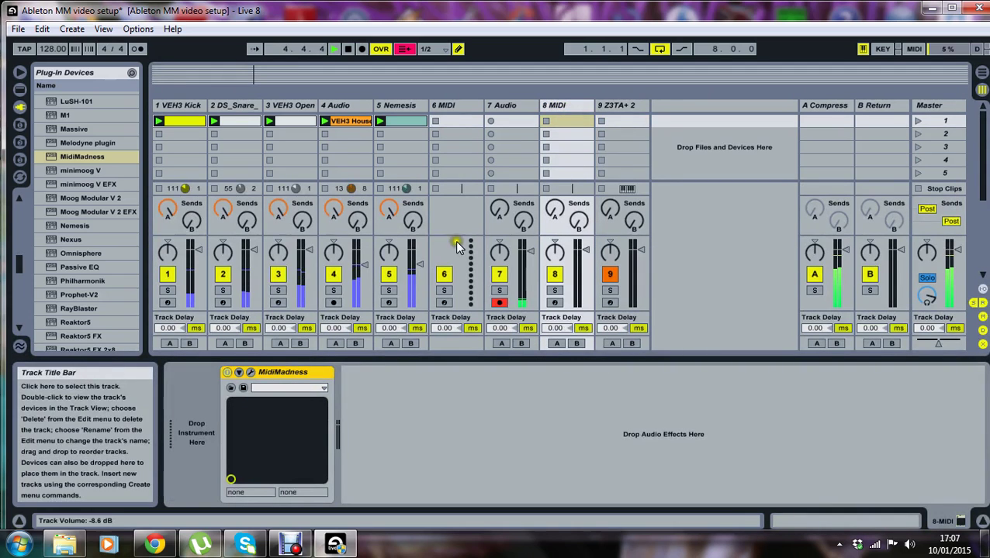
left_click(231, 387)
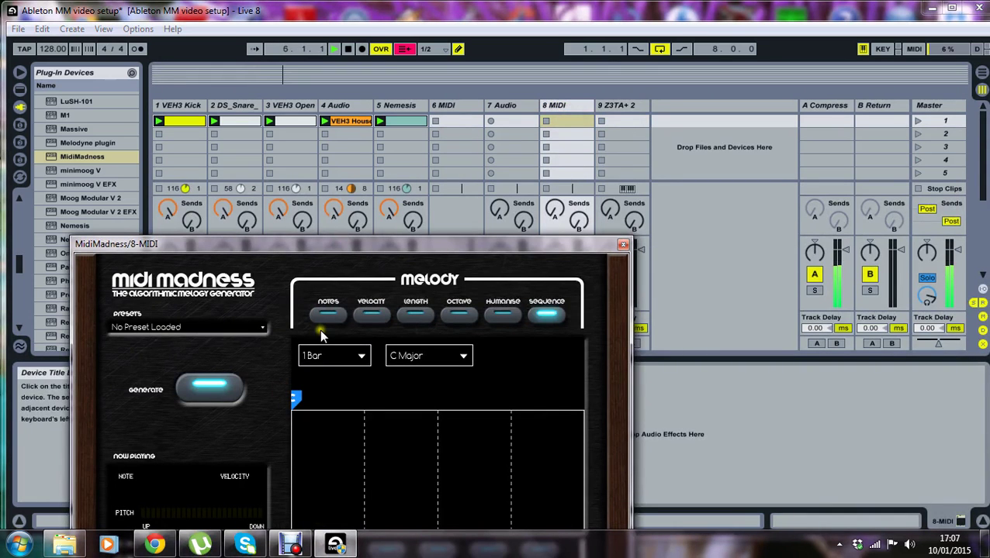
left_click_drag(437, 247, 510, 93)
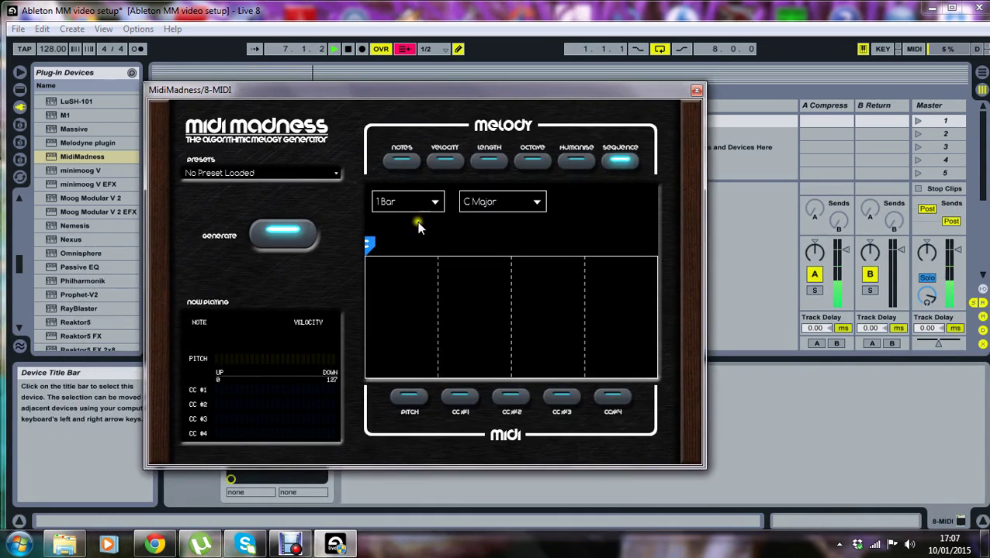
left_click(437, 204)
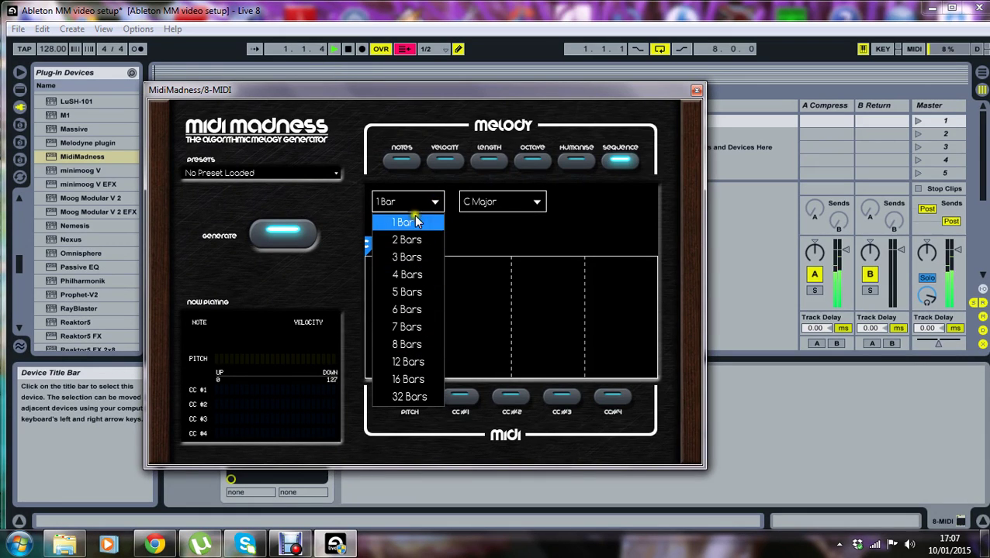
left_click(414, 224)
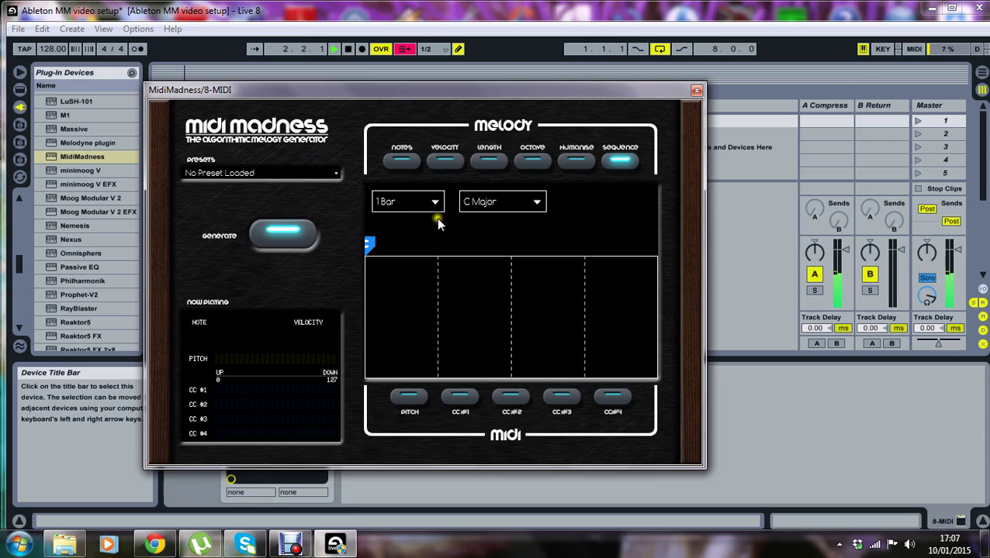
left_click(509, 204)
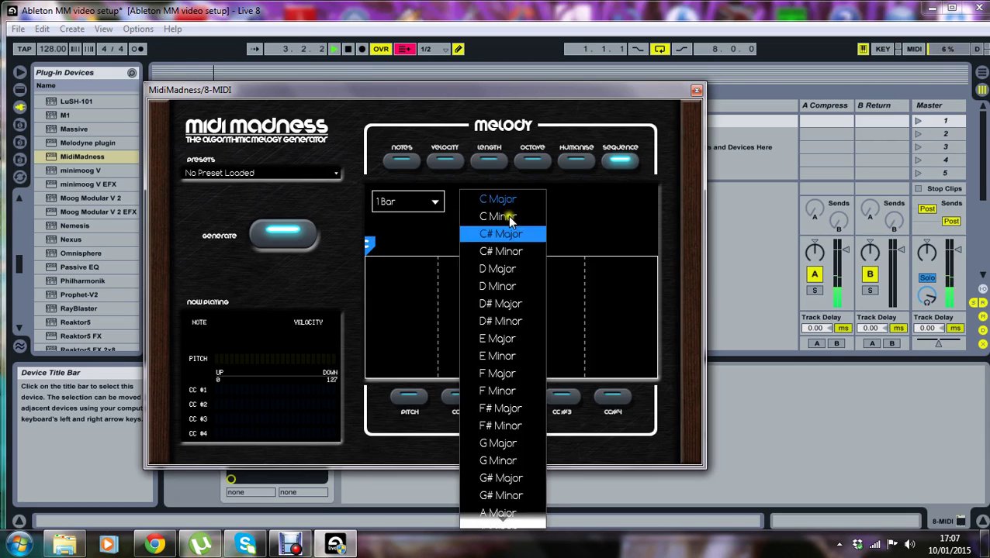
left_click(509, 390)
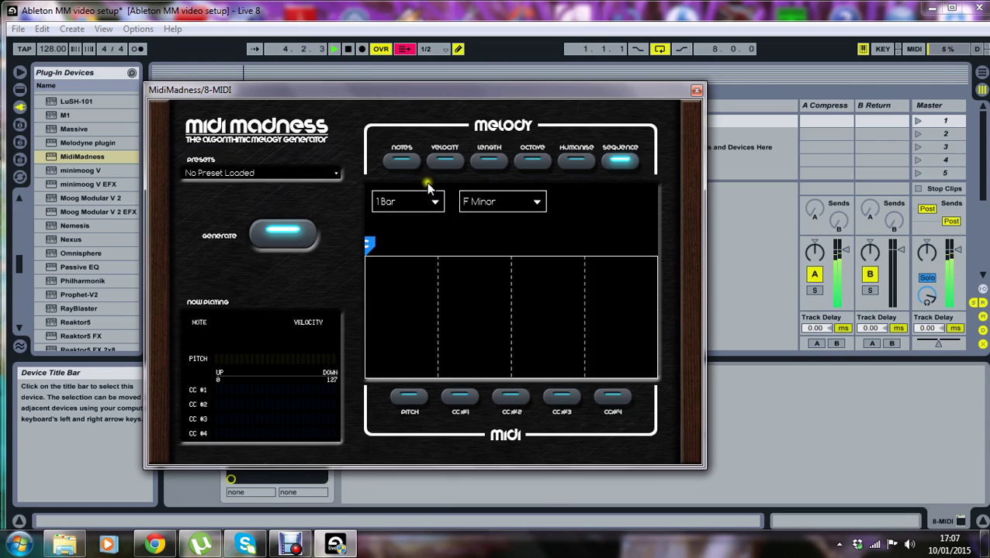
Fill the melody notes with the F Min7 chord and move the velocity curve's start up to about 115.
left_click(409, 163)
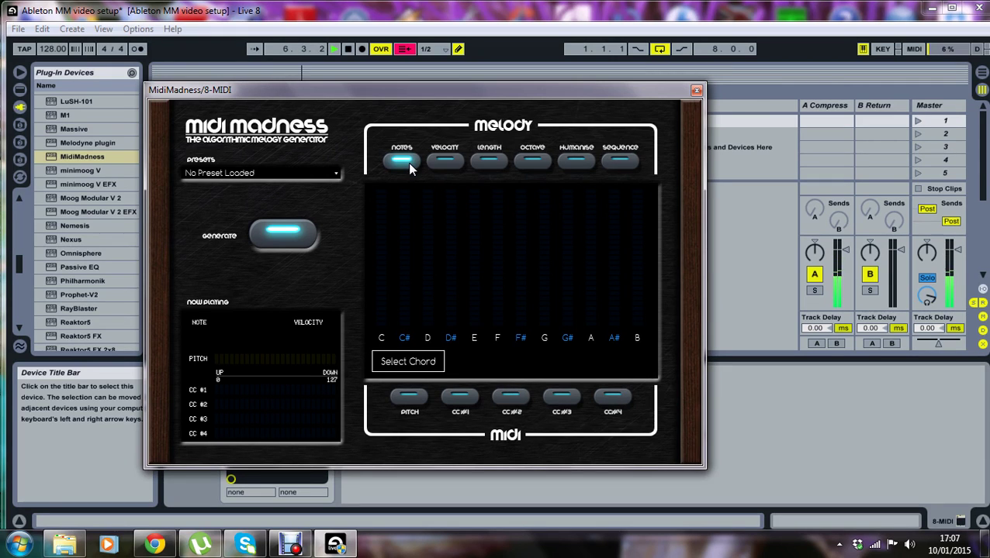
left_click(409, 364)
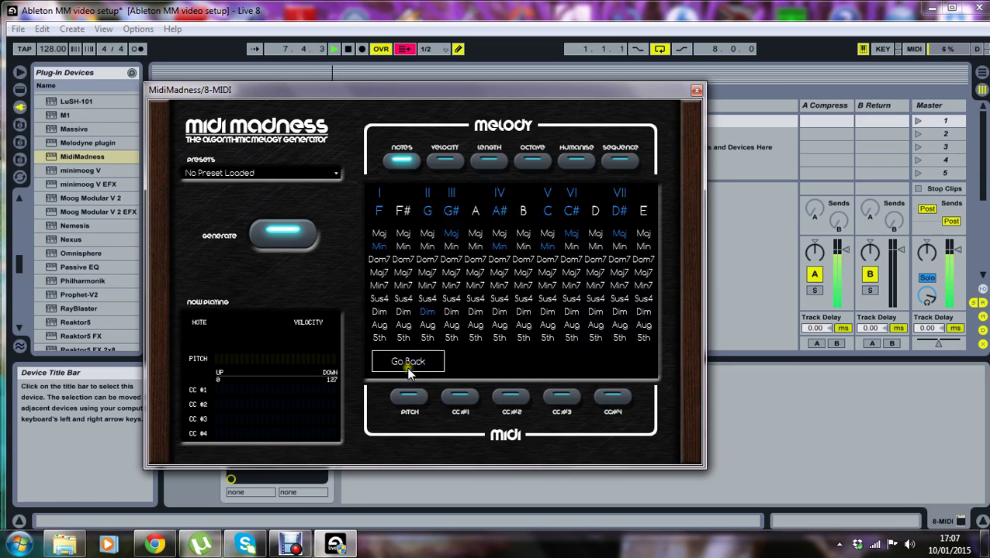
left_click(380, 286)
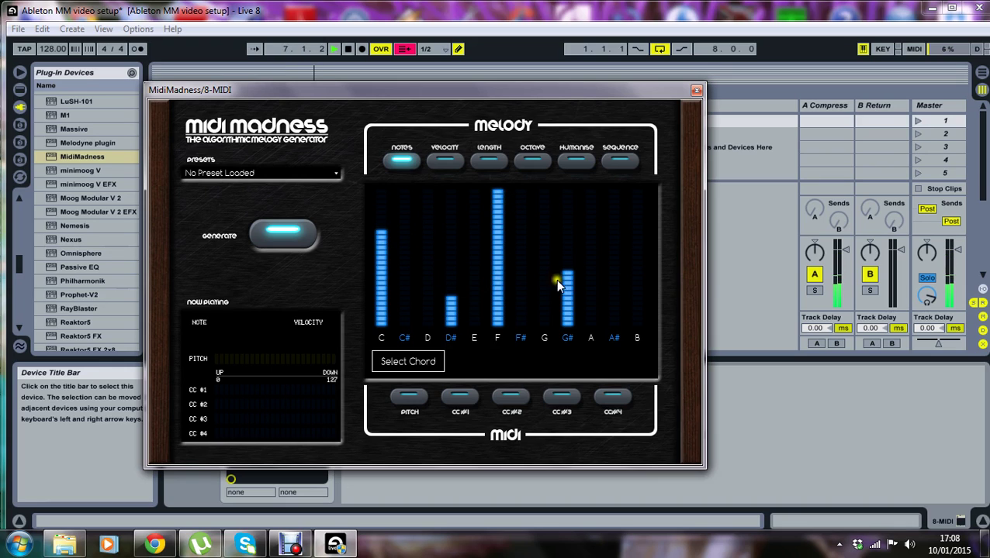
left_click(448, 165)
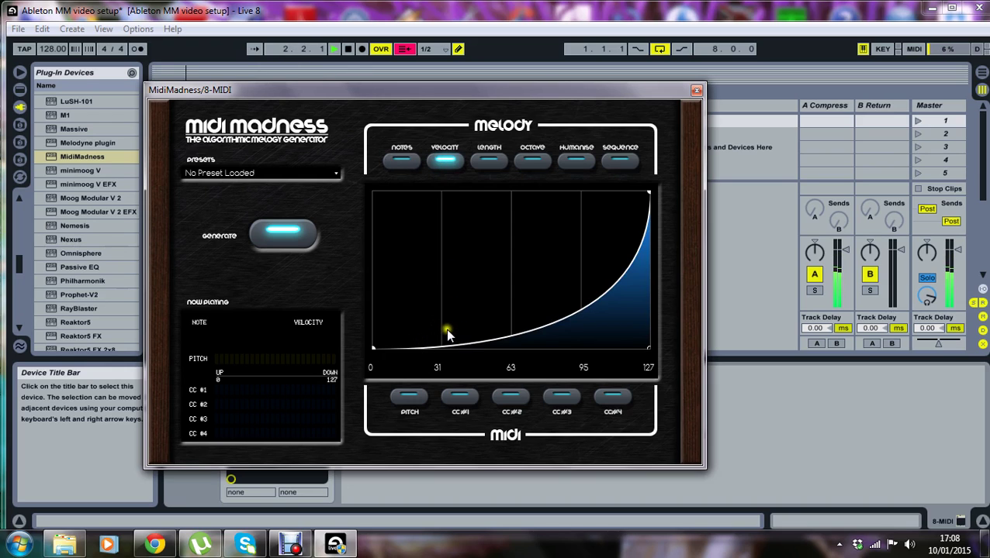
left_click_drag(373, 354, 626, 363)
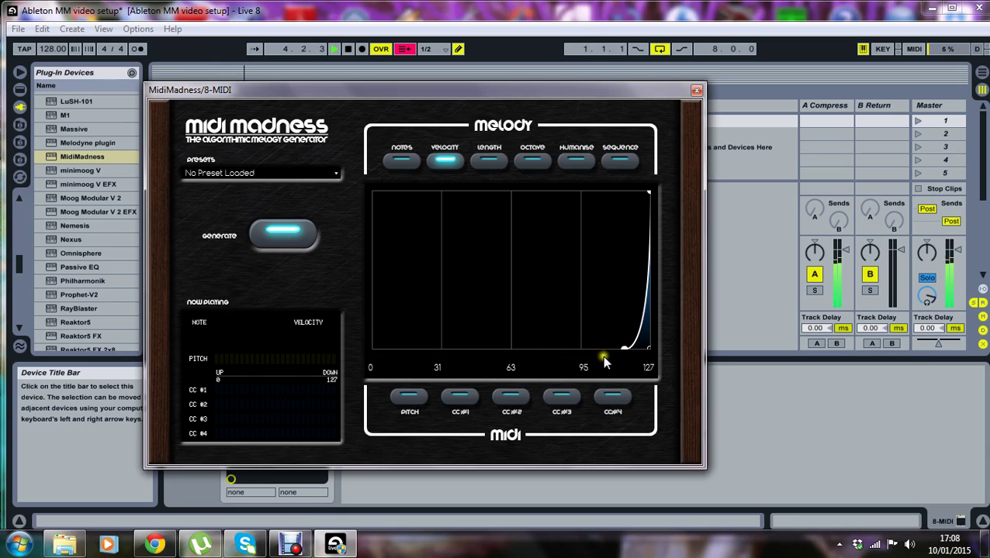
Weight the note lengths: sixteenth notes at maximum, eighth notes about two thirds, quarter notes about a quarter, and no rests.
left_click(500, 163)
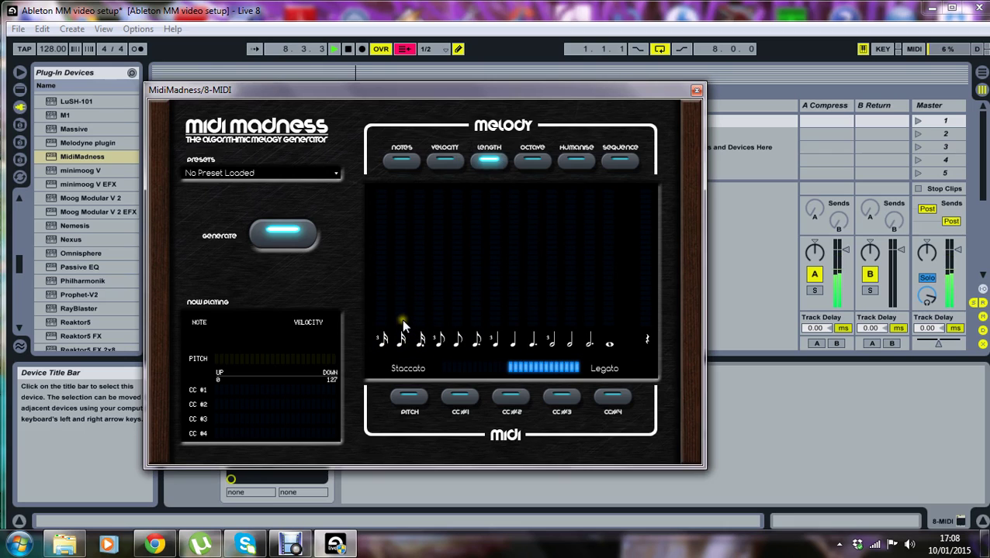
left_click_drag(403, 327, 403, 186)
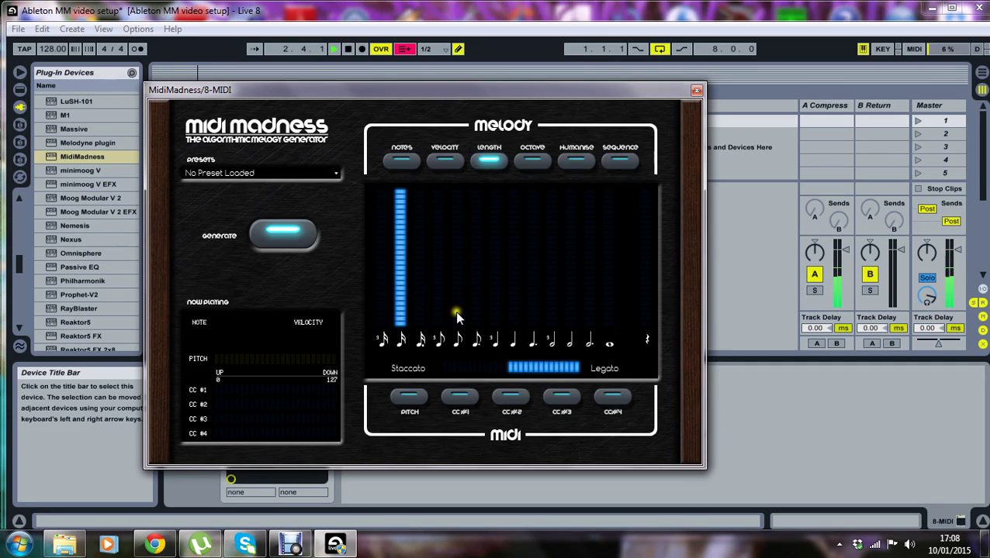
left_click_drag(456, 317, 459, 253)
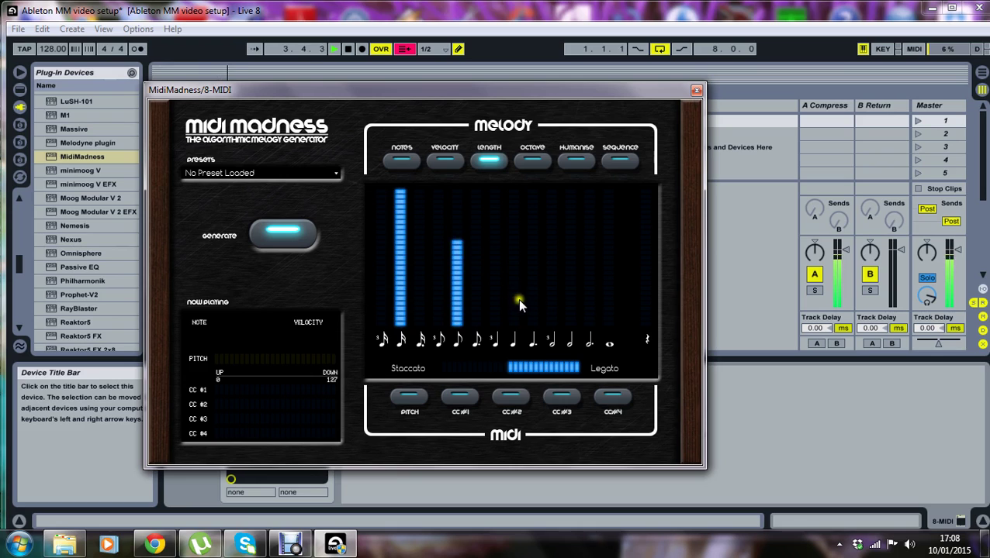
left_click_drag(514, 318, 515, 292)
mouse_move(645, 322)
left_mouse_down()
mouse_move(655, 194)
mouse_move(643, 335)
left_mouse_up()
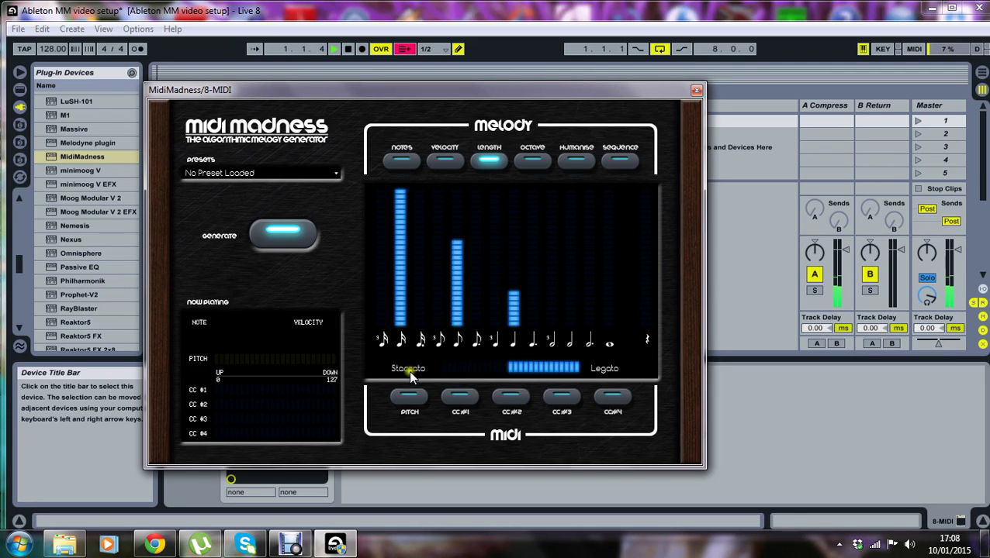
Try different staccato and legato ranges for the note lengths, ending with a range from about the midpoint to full legato.
left_click_drag(472, 374, 447, 369)
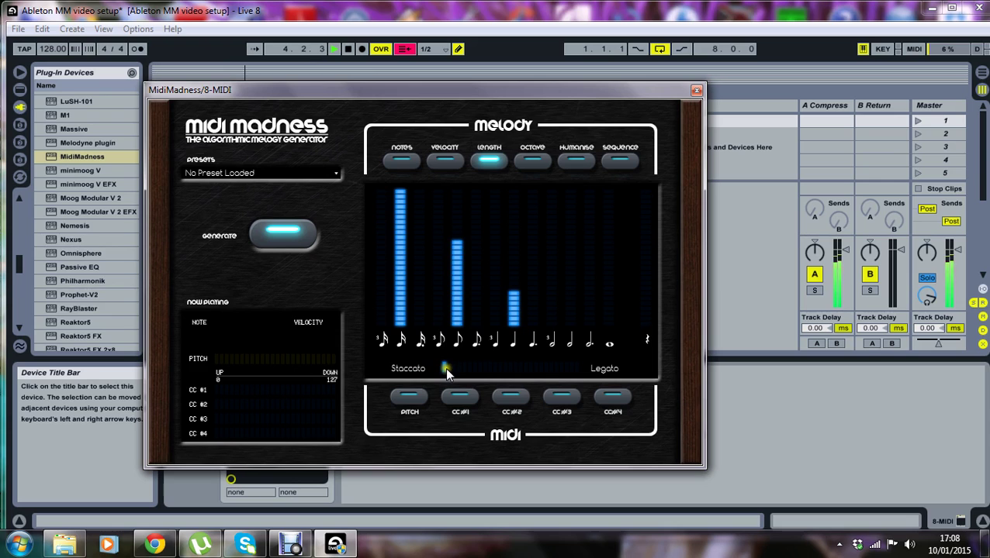
left_click_drag(457, 372, 560, 373)
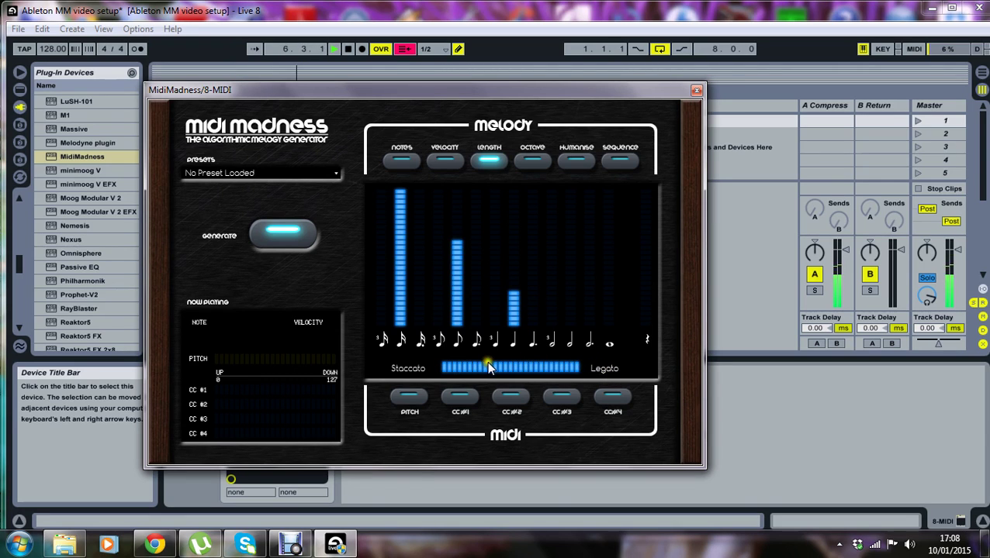
left_click_drag(489, 368, 418, 366)
left_click(578, 368)
left_click_drag(453, 368, 504, 369)
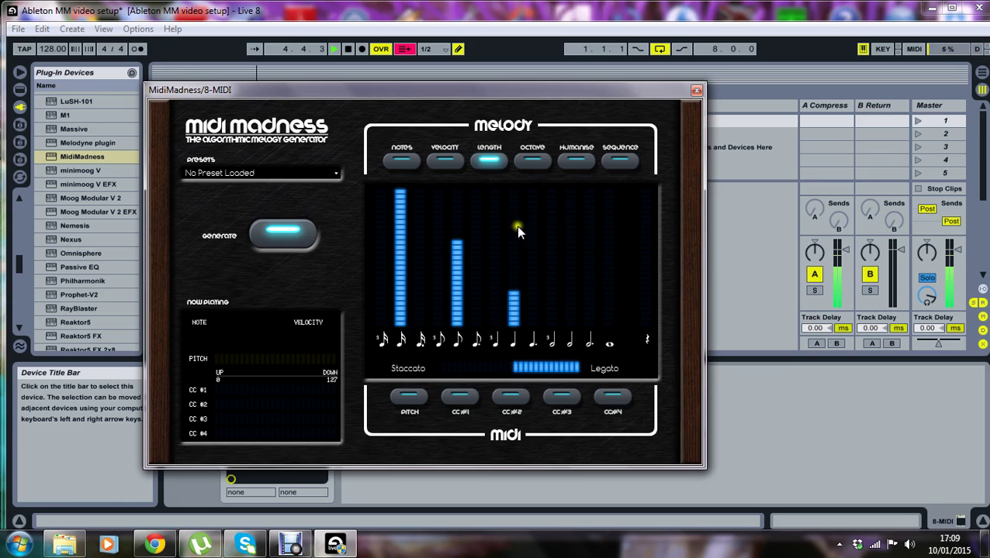
Check the melody's octave curve and try enabling the humanise timing curve.
left_click(537, 163)
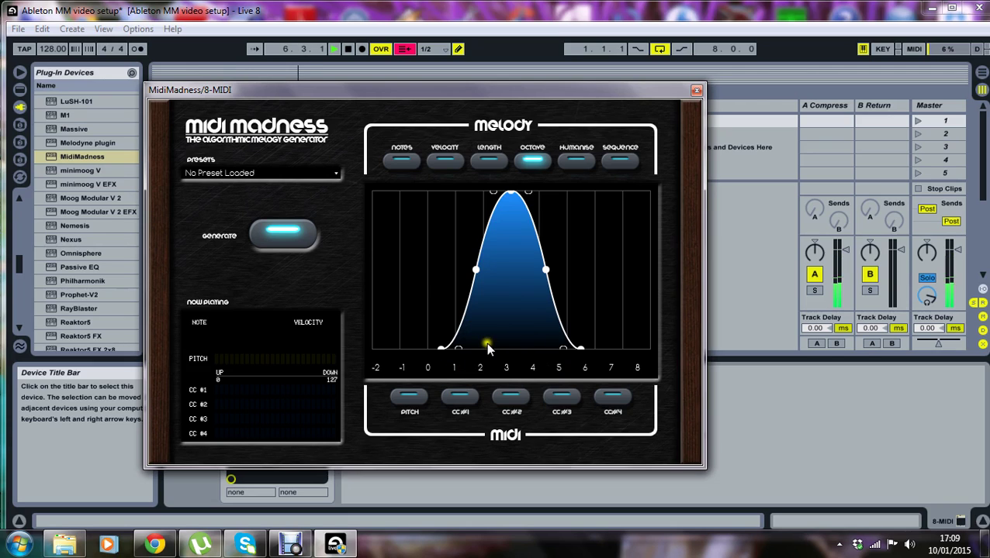
left_click(576, 160)
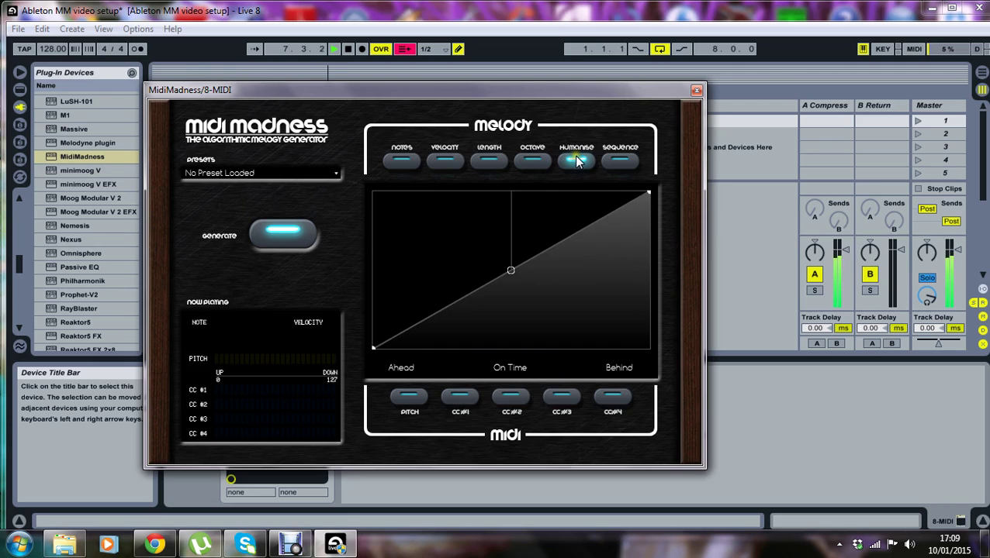
right_click(513, 272)
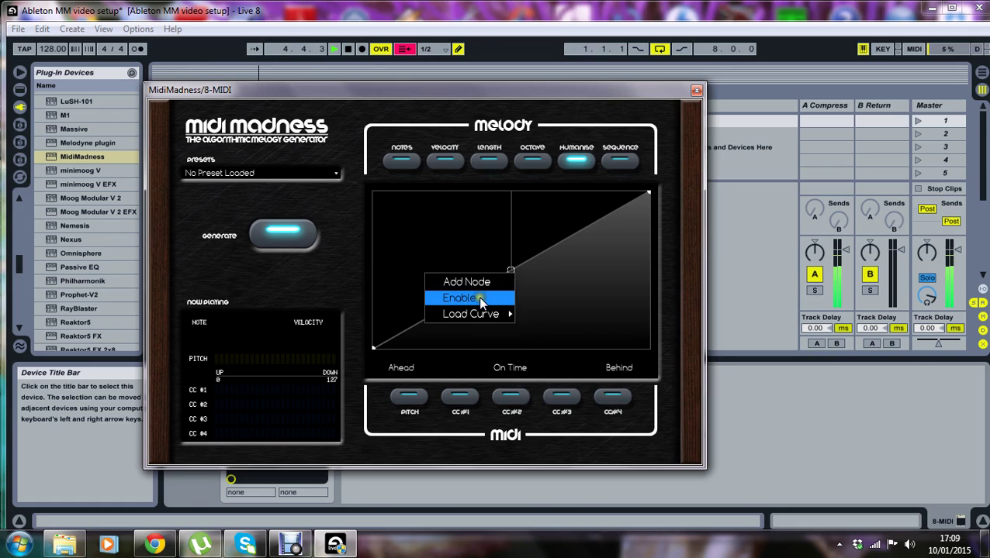
left_click(476, 299)
right_click(482, 285)
left_click(532, 264)
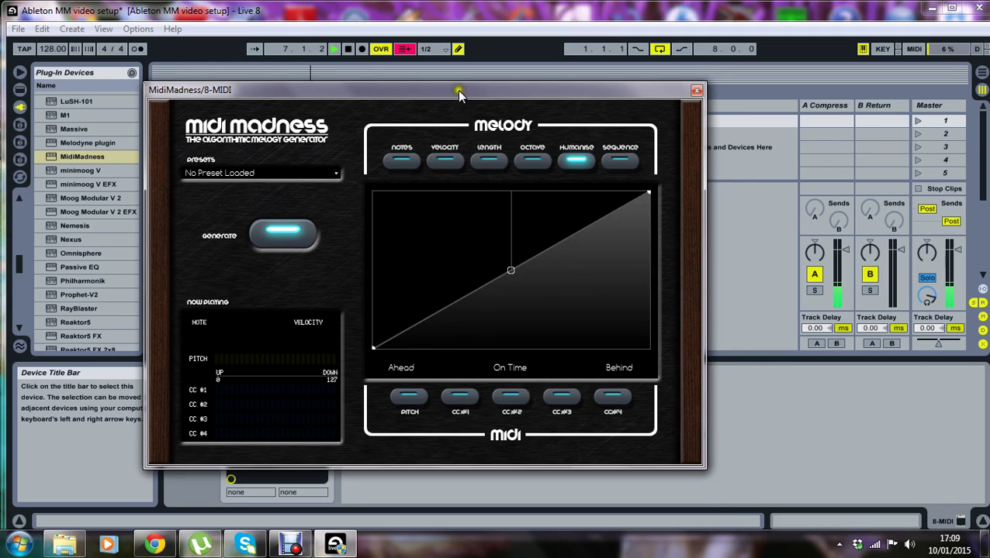
In Z3TA+ 2 on track 9, load the BPF Wobble FS program from the Bass 1 category of Factory Content.
left_click_drag(461, 91, 559, 292)
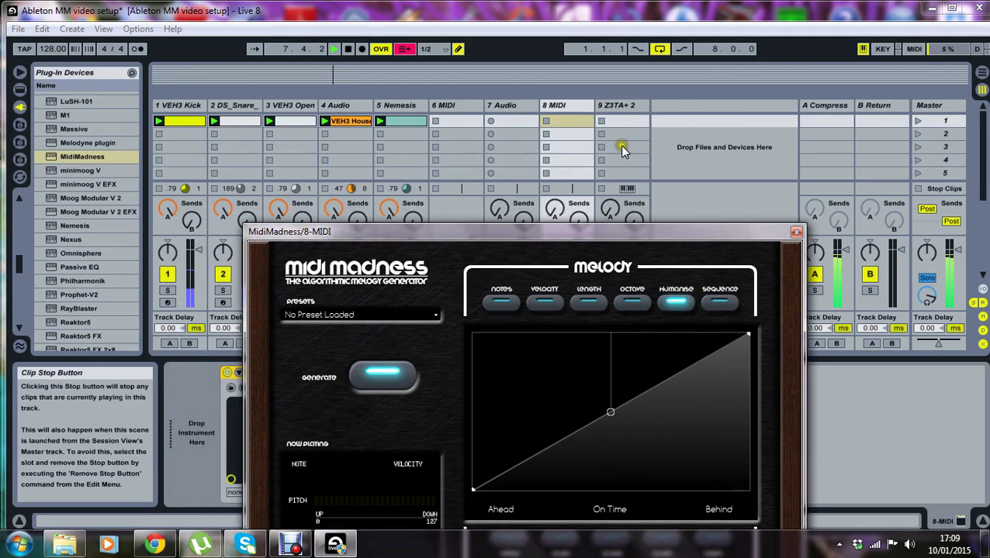
left_click(625, 105)
left_click(206, 372)
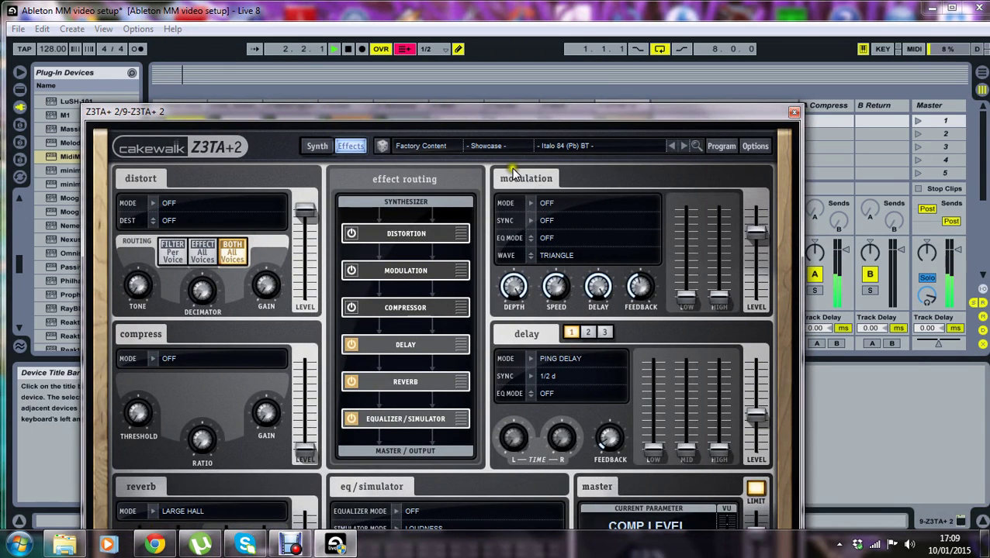
left_click(438, 146)
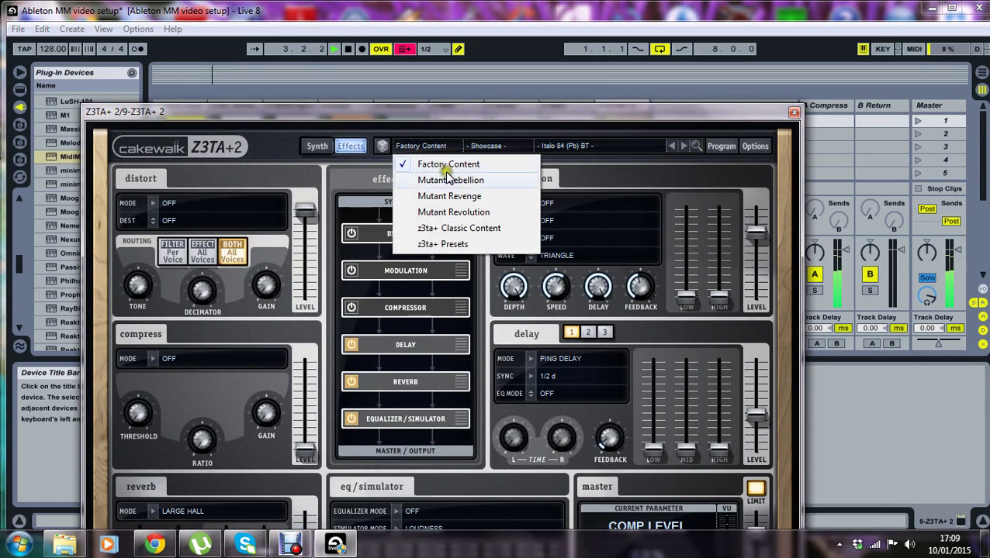
left_click(465, 163)
left_click(487, 145)
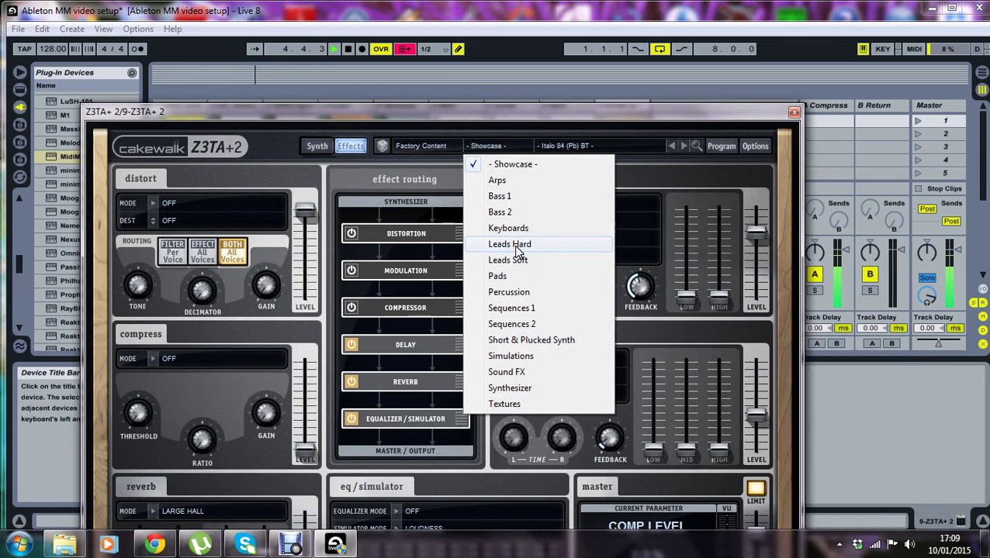
left_click(500, 196)
left_click(555, 146)
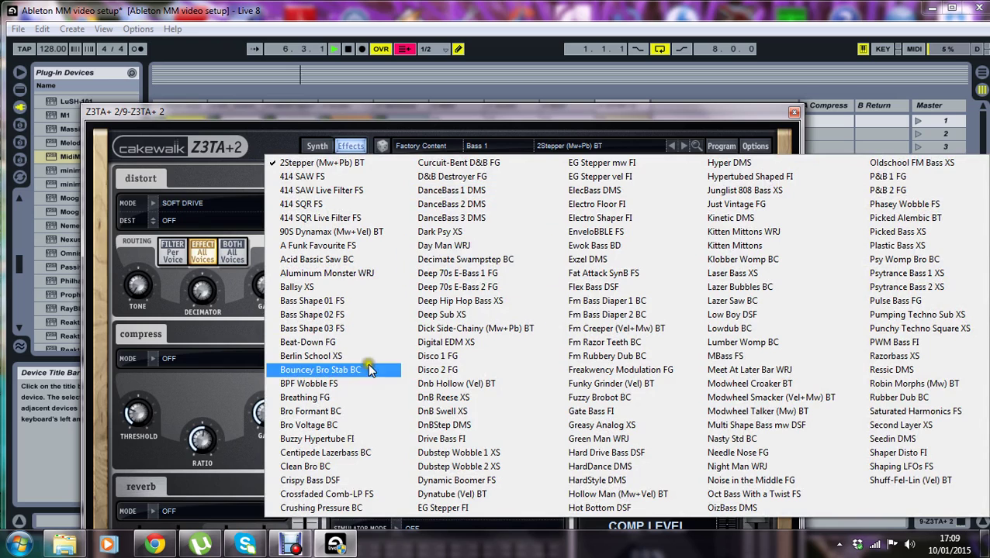
left_click(349, 380)
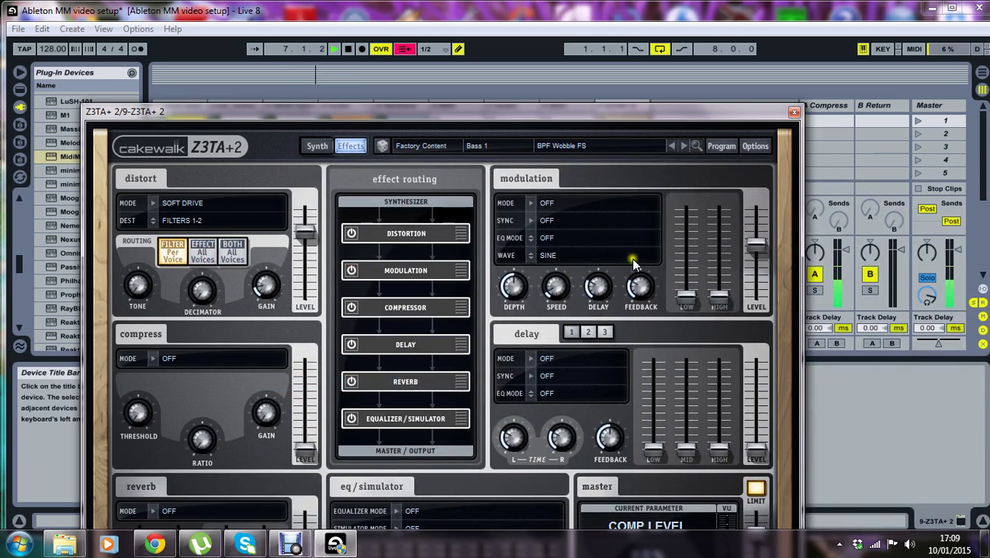
left_click(793, 112)
Generate a melody with MidiMadness on track 8, and generate a second one to replace it.
left_click(570, 107)
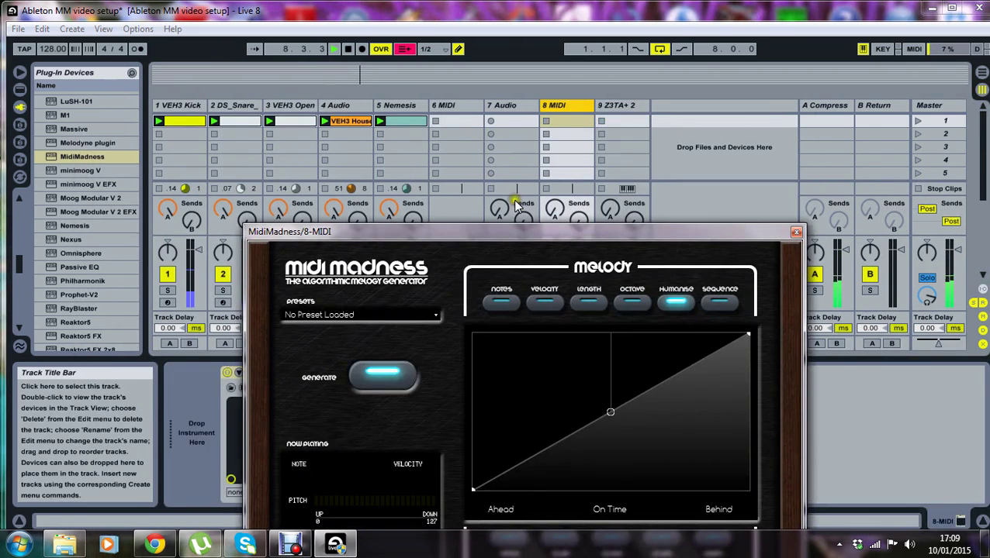
left_click_drag(528, 225, 545, 198)
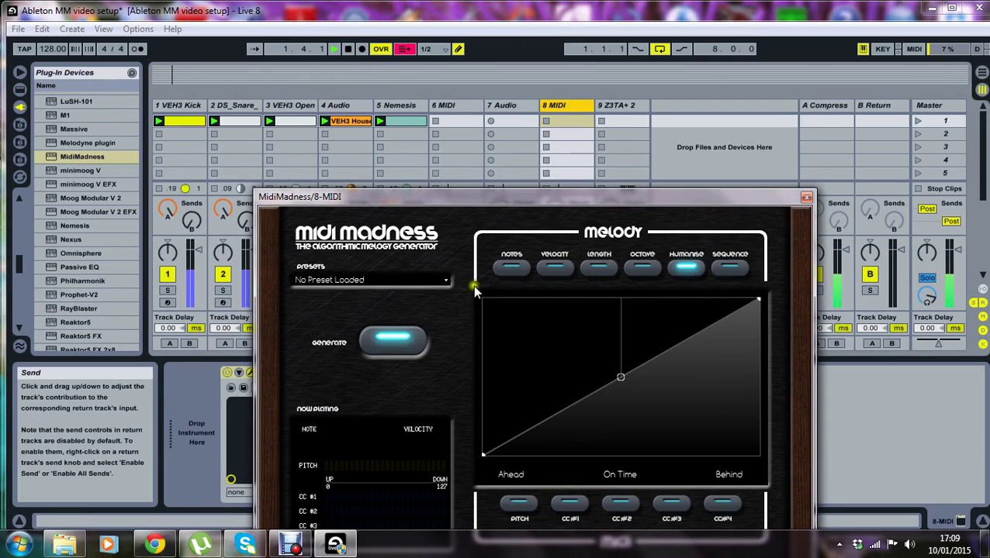
left_click(511, 269)
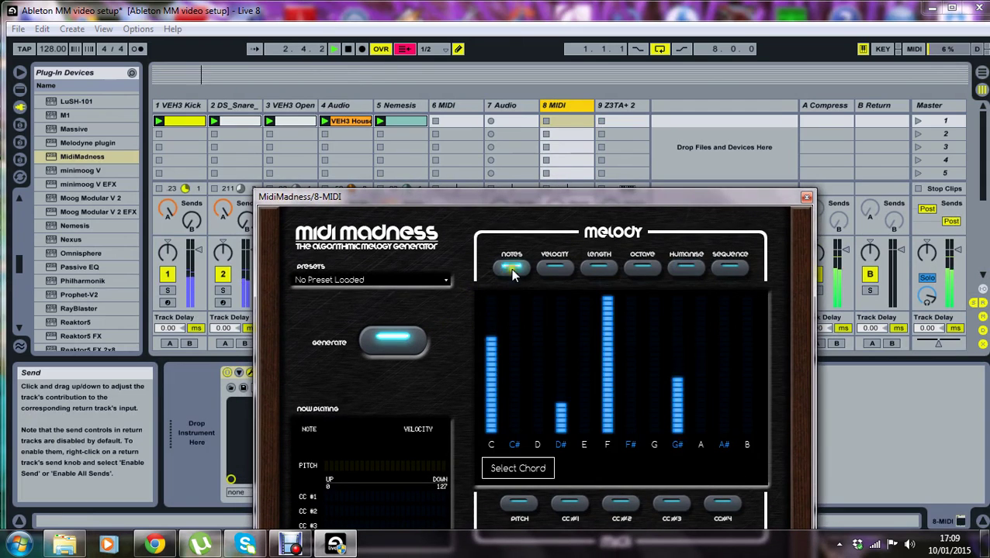
left_click(405, 350)
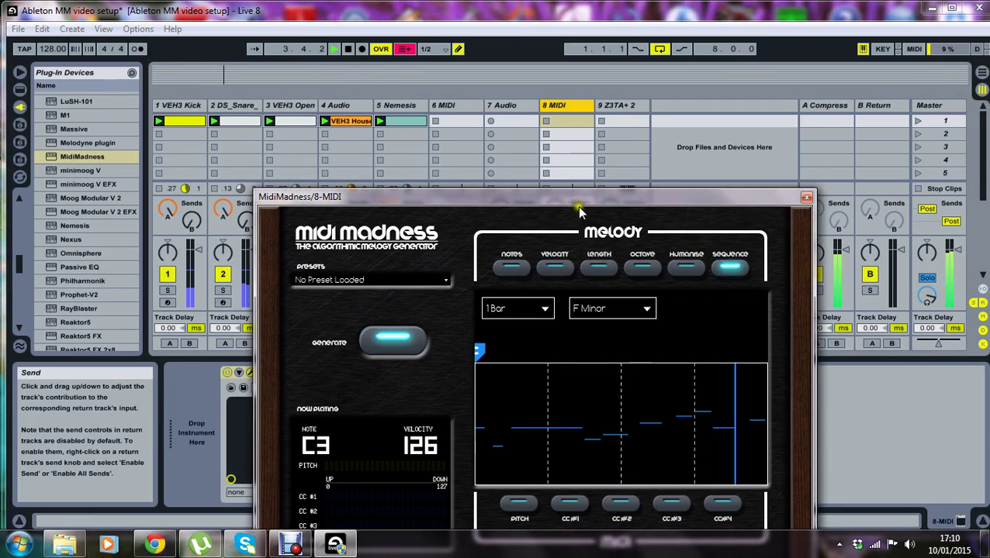
left_click_drag(572, 200, 568, 325)
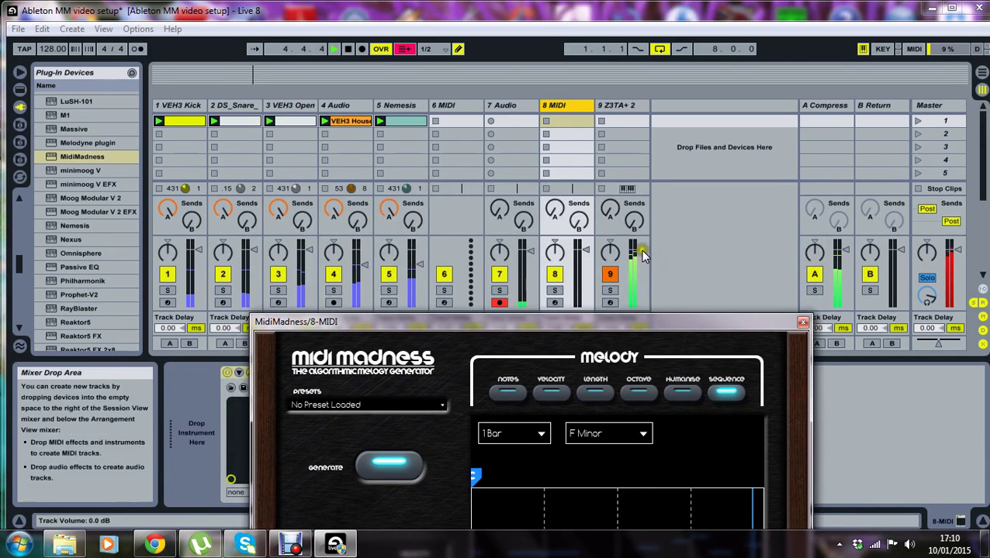
left_click_drag(629, 324, 625, 155)
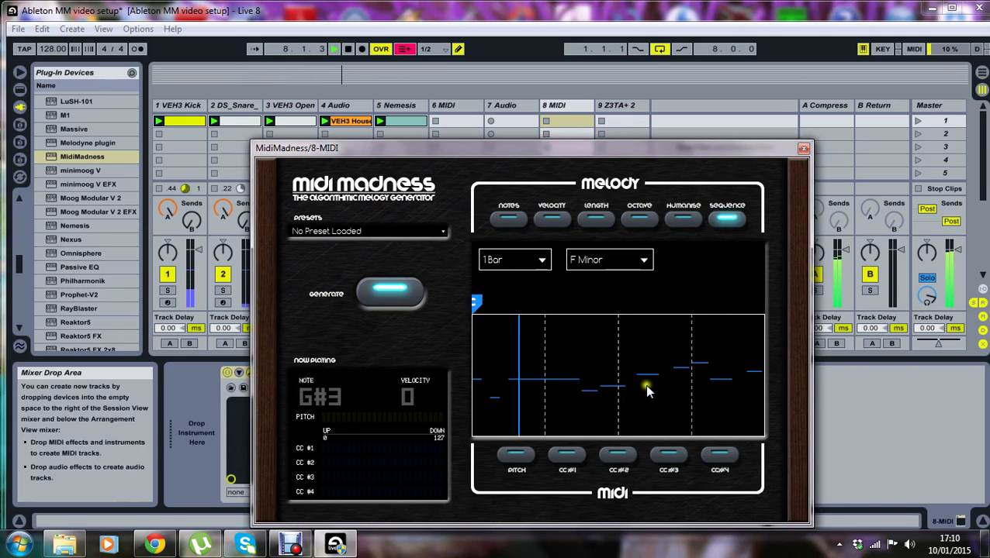
left_click(405, 300)
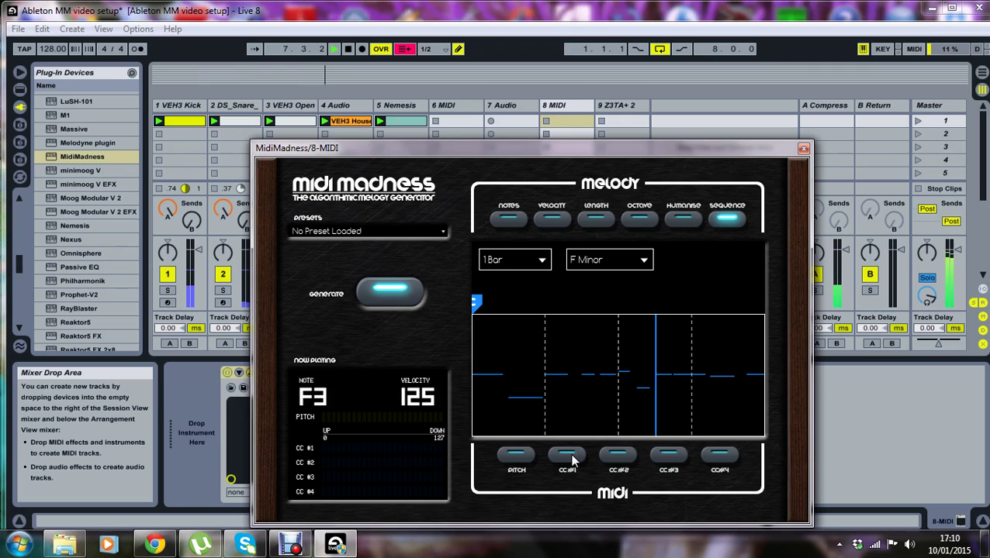
Mute the Z3TA+ 2 track and close the MidiMadness window.
left_click_drag(592, 156, 595, 335)
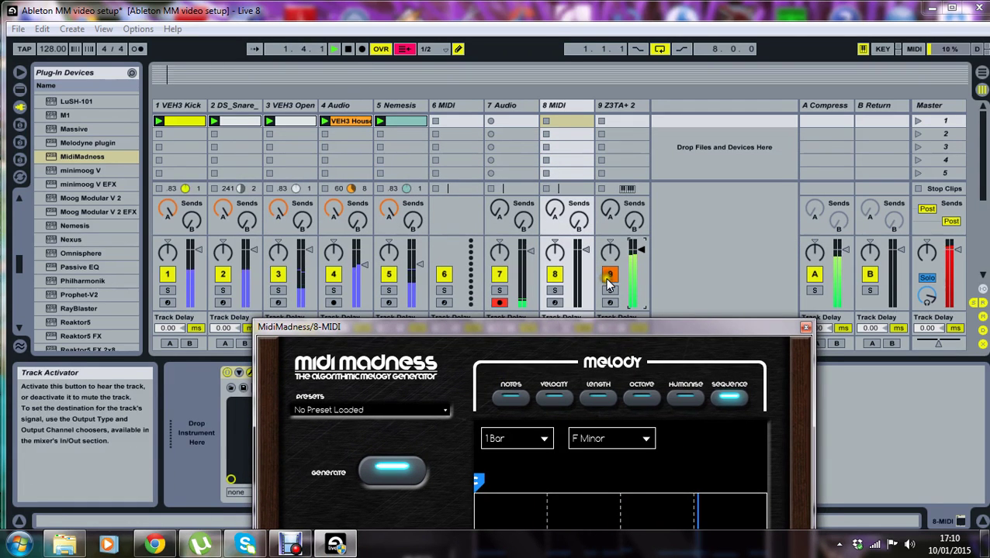
left_click(609, 279)
left_click_drag(640, 326, 623, 316)
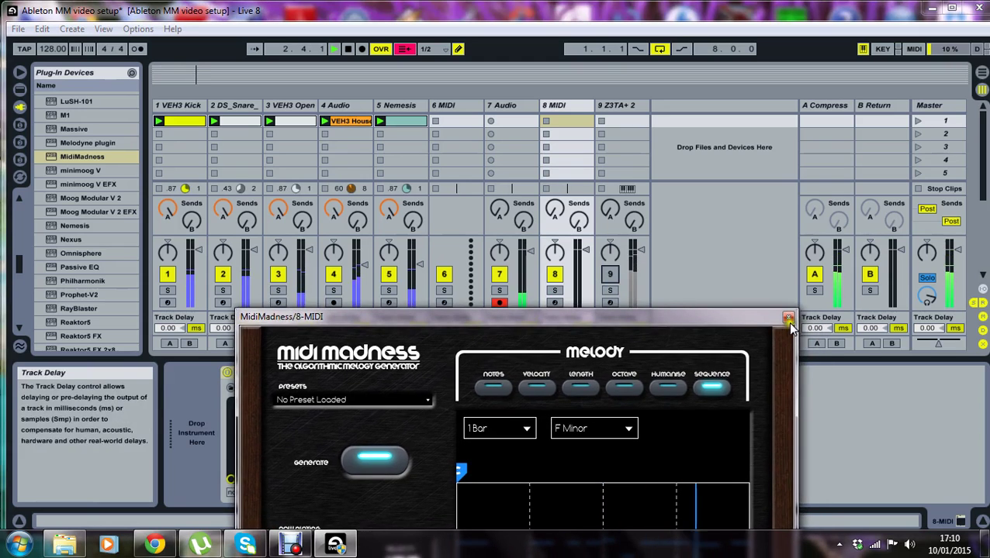
left_click(788, 319)
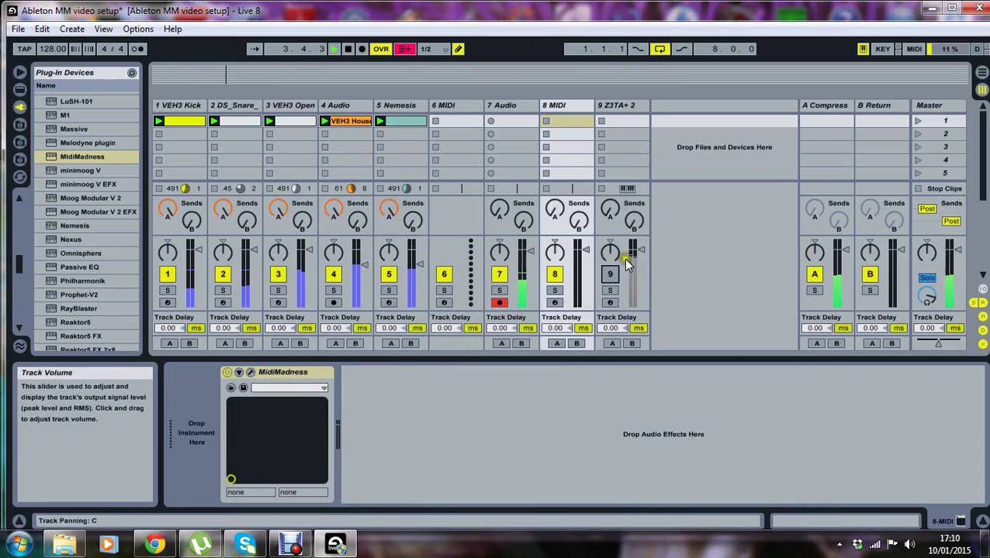
Reopen MidiMadness on track 8 and bend both slopes of the CC#1 curve outward into a wide rounded dome.
left_click(566, 106)
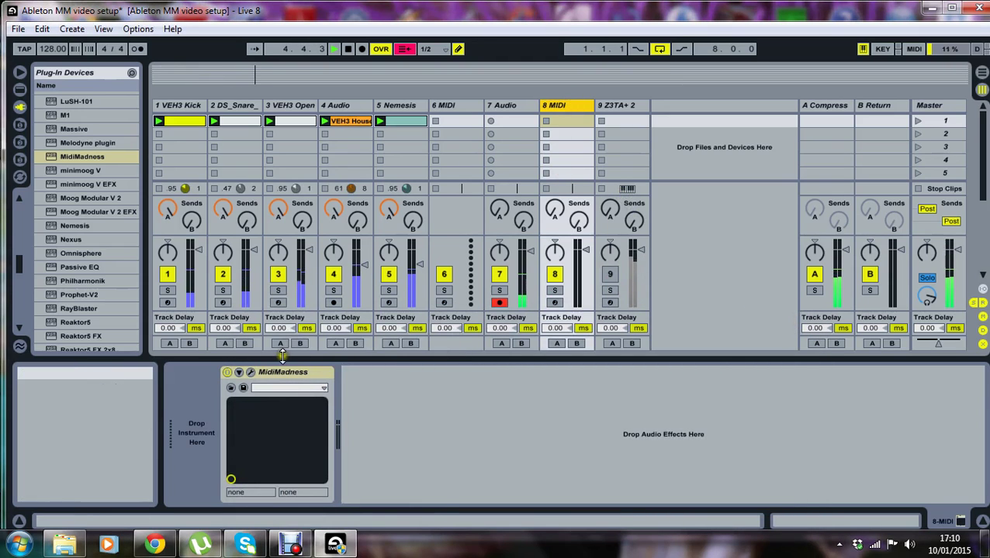
left_click(249, 372)
left_click_drag(531, 324, 532, 144)
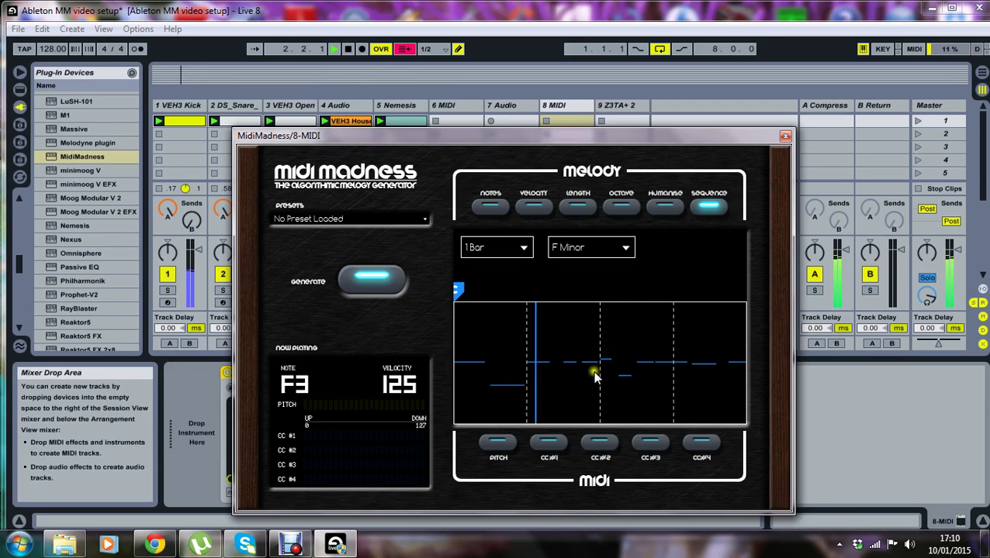
left_click(560, 442)
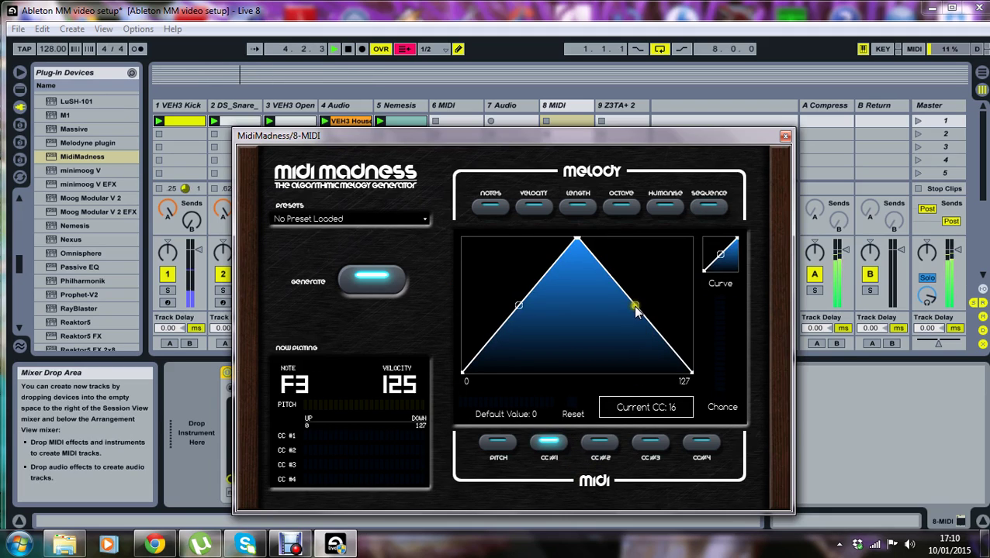
left_click_drag(635, 308, 655, 273)
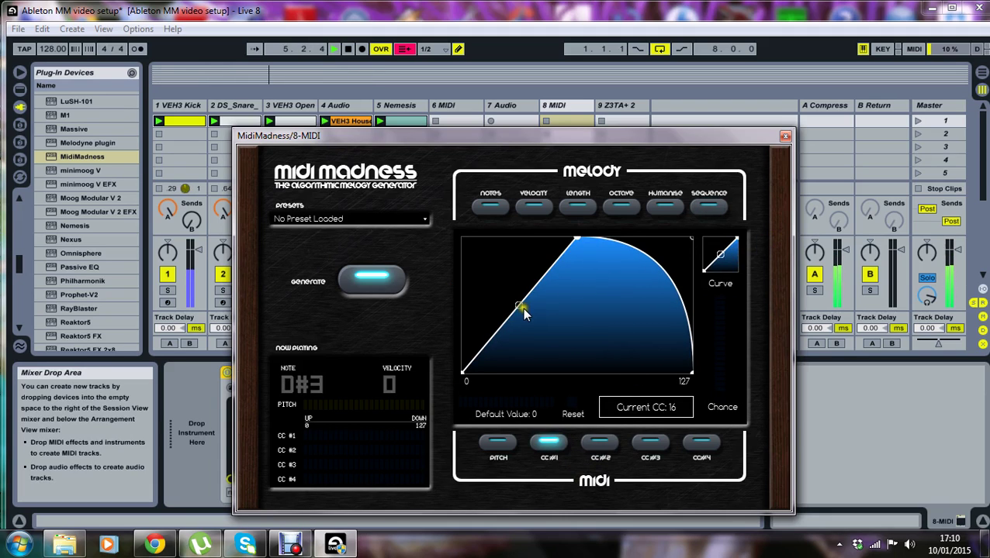
left_click_drag(522, 308, 396, 236)
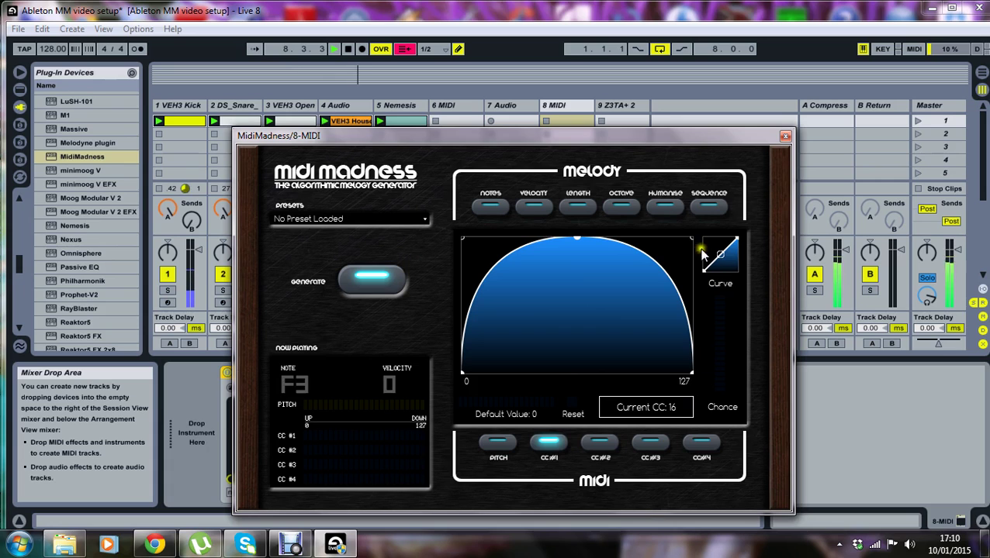
Examine the Z3TA+ 2 synth page on track 9 and the options of the filter 1 cutoff knob.
left_click_drag(645, 147, 634, 264)
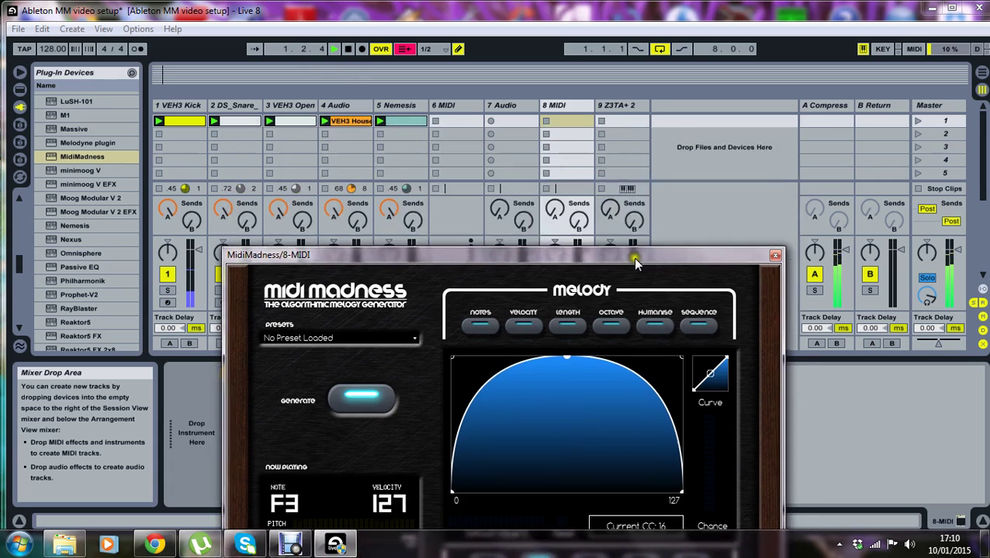
left_click(774, 255)
left_click(620, 106)
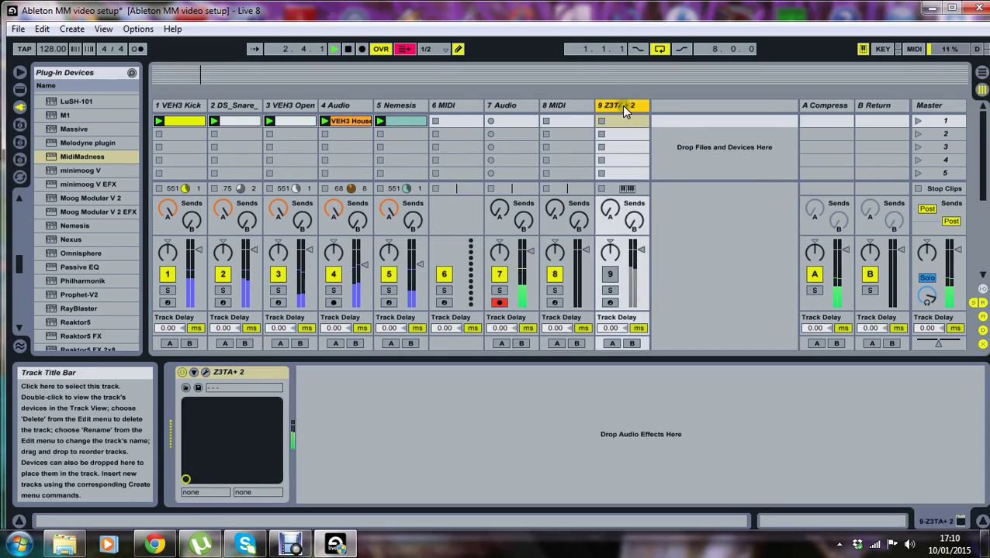
left_click(205, 372)
left_click(317, 146)
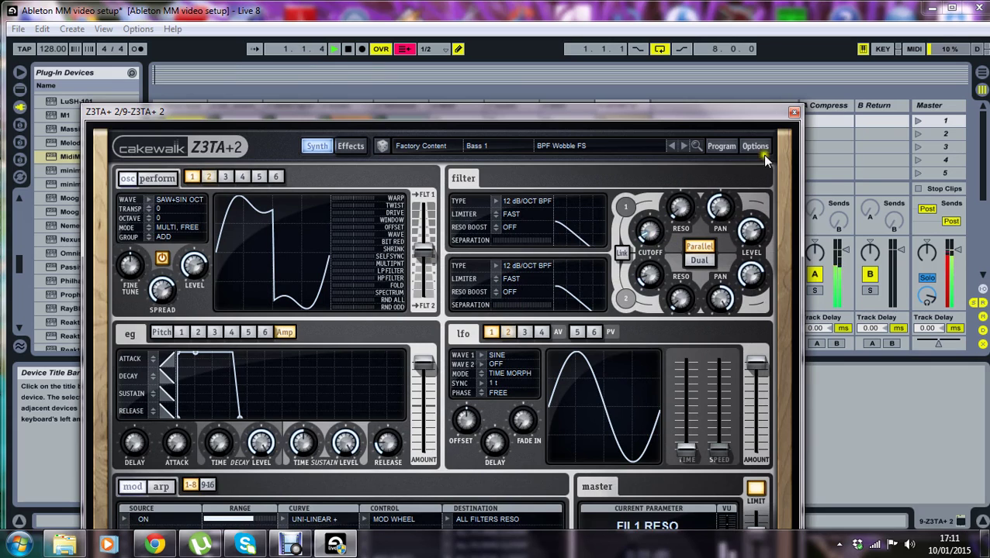
right_click(654, 230)
key("Escape")
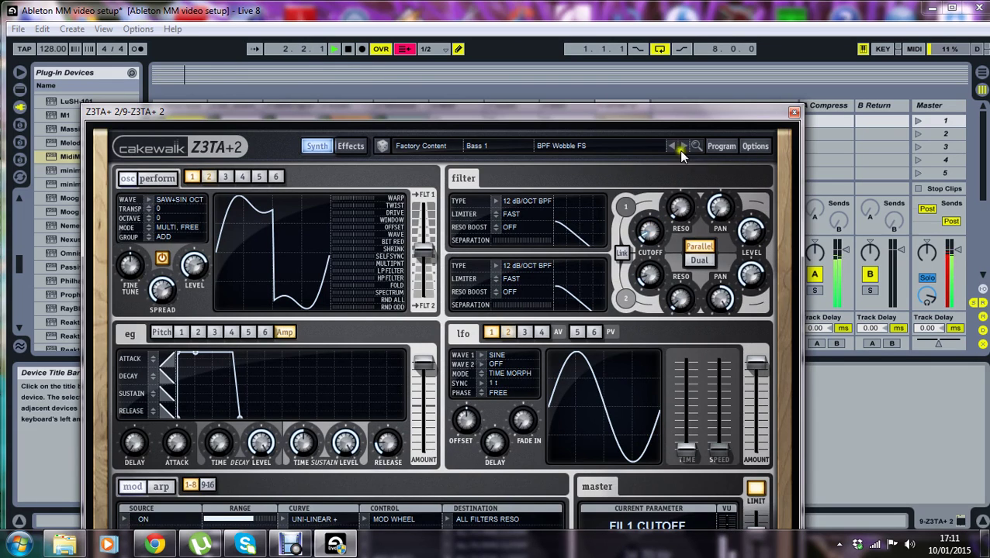
left_click(794, 112)
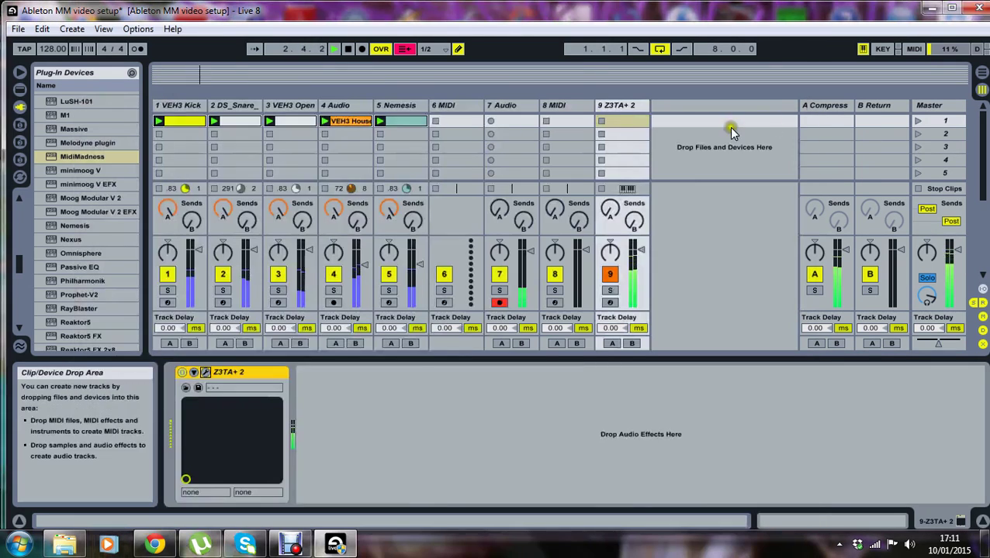
Mute the Z3TA+ 2 track and bring up the CC#1 settings of MidiMadness on track 8.
left_click(611, 273)
left_click(564, 113)
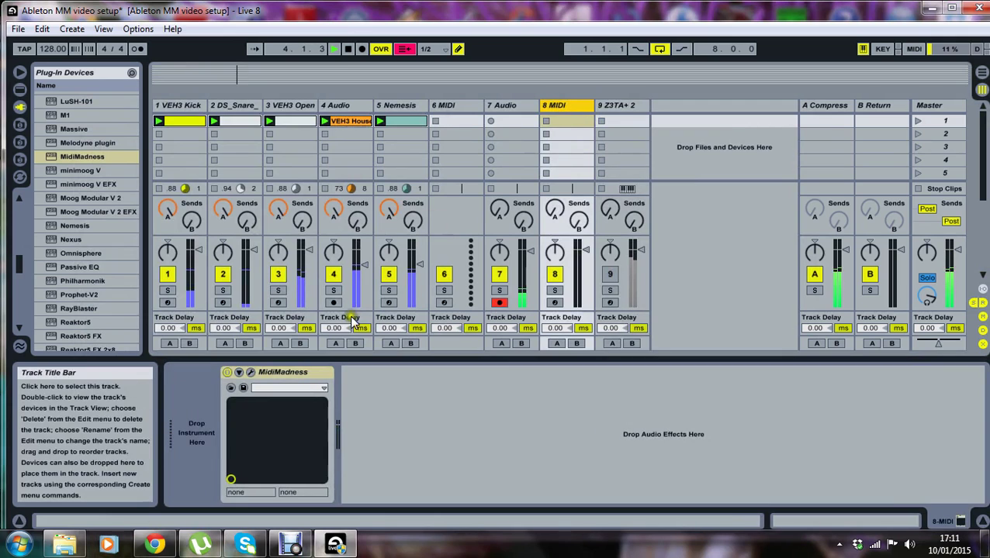
left_click(245, 372)
left_click_drag(595, 261, 594, 91)
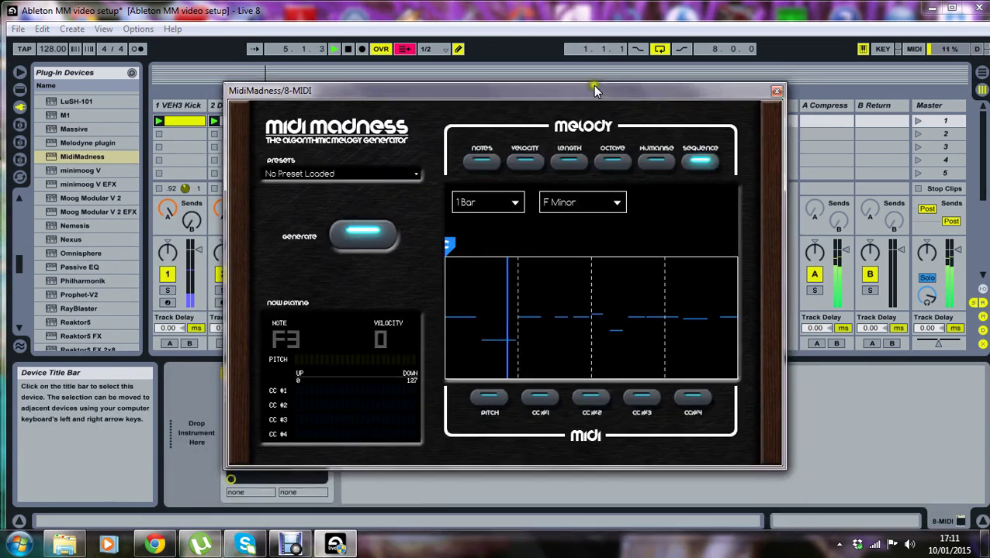
left_click(542, 397)
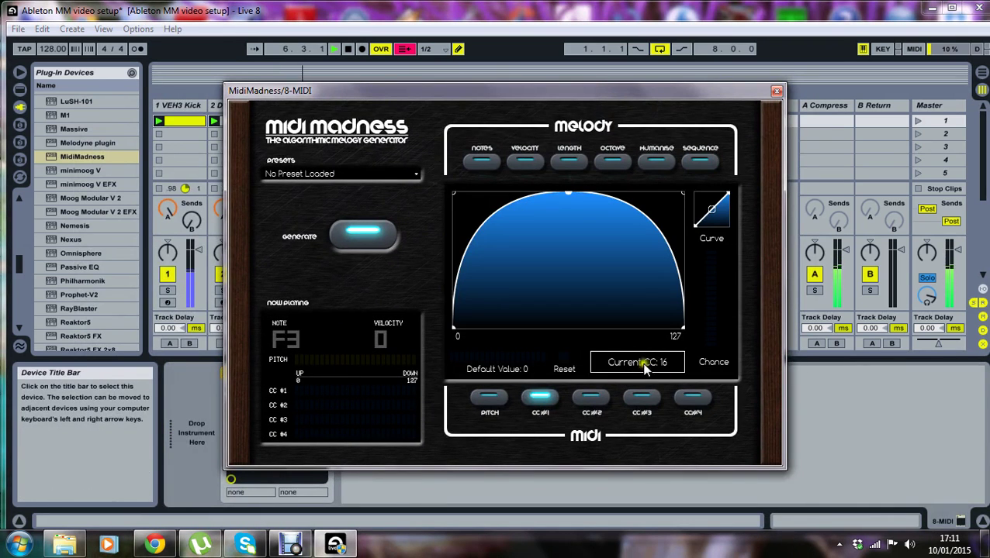
Set the CC#1 controller in MidiMadness to 16 - General Purpose #1.
left_click(614, 363)
mouse_move(593, 304)
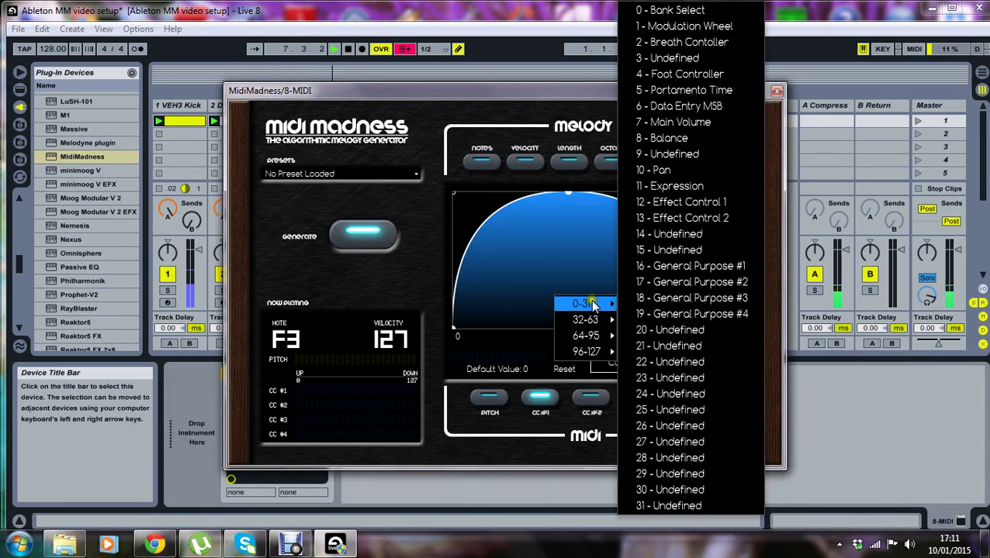
mouse_move(604, 356)
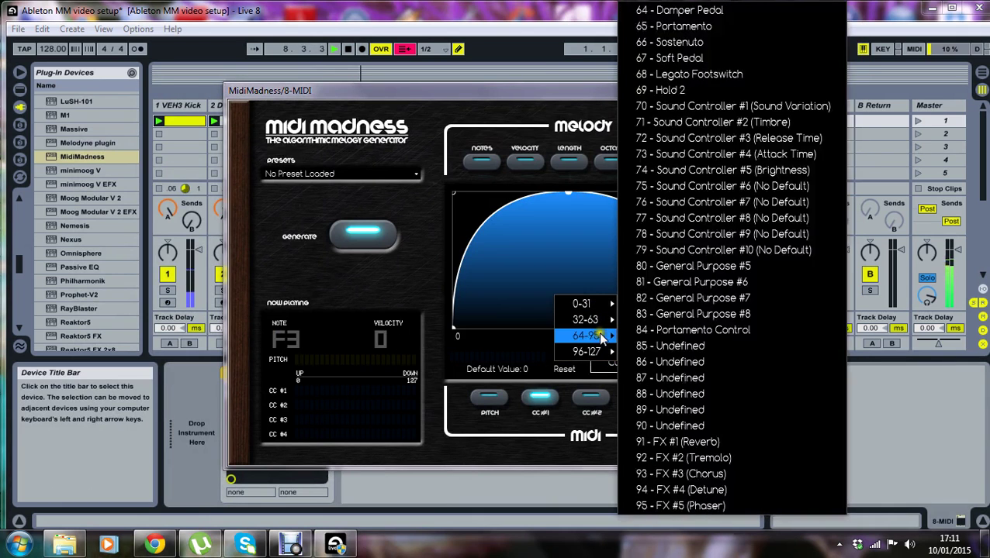
mouse_move(602, 329)
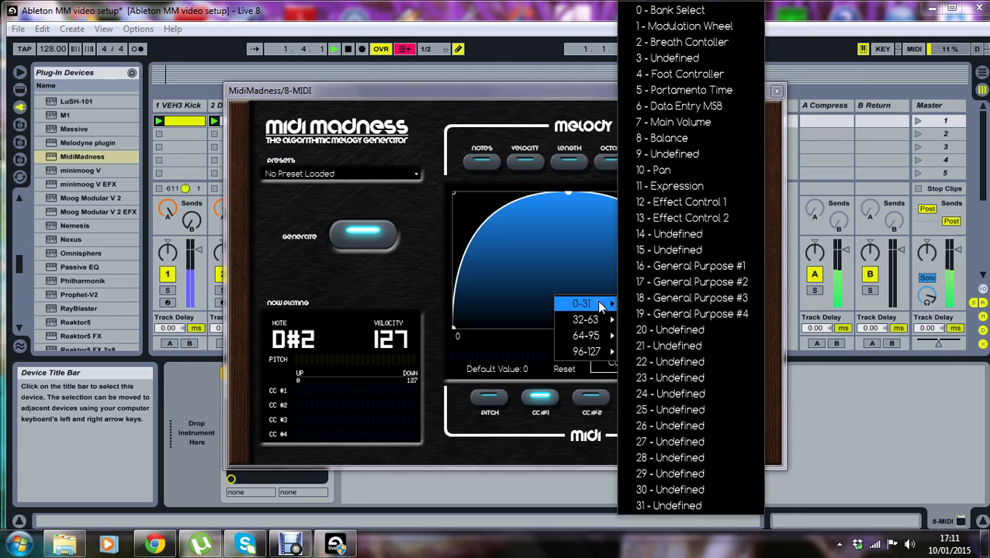
left_click(698, 266)
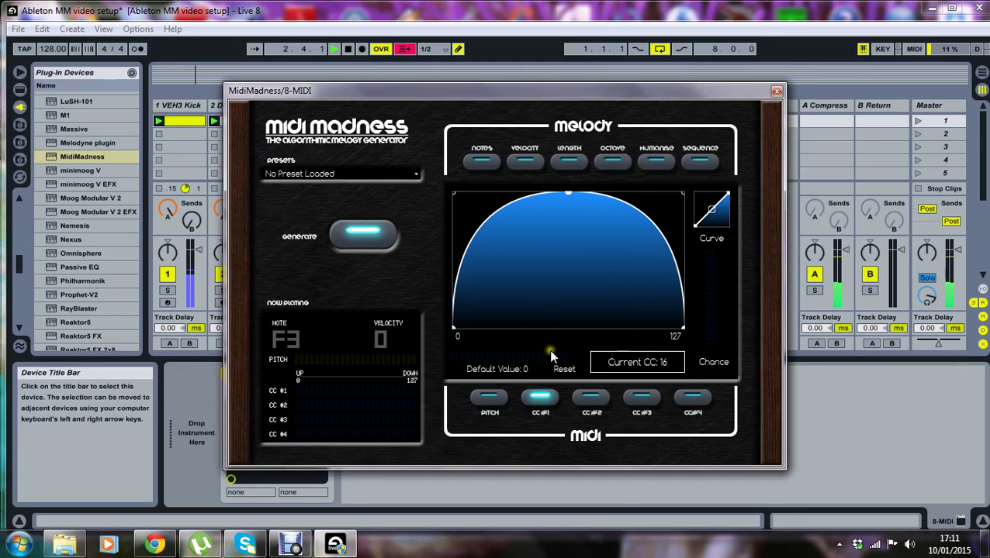
Check which controller numbers CC#2 and CC#4 use, return to CC#1 and close MidiMadness.
left_click(591, 400)
left_click(694, 399)
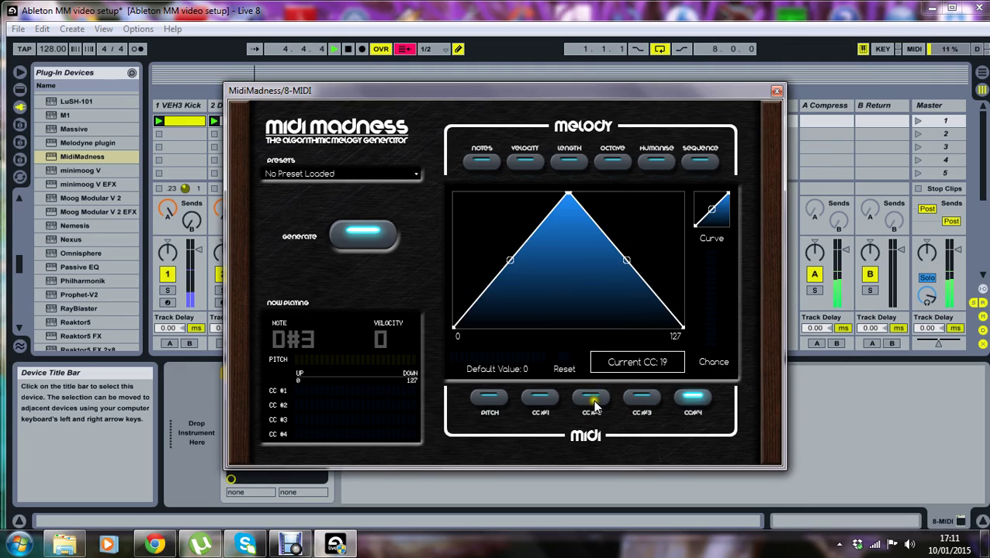
left_click(541, 398)
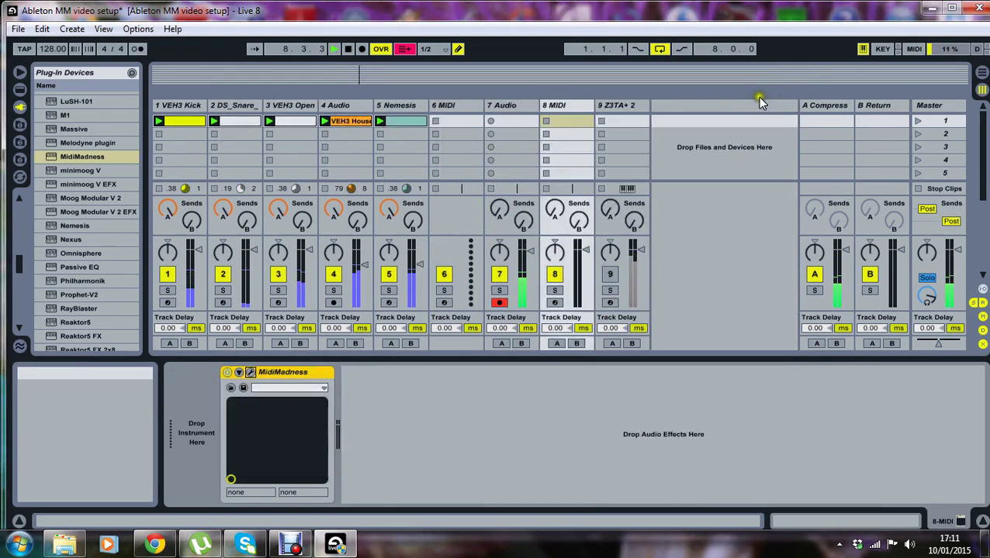
left_click(776, 90)
Add CC 16 as MIDI control for the filter 1 cutoff in Z3TA+ 2 on track 9, and close the synth window.
left_click(637, 108)
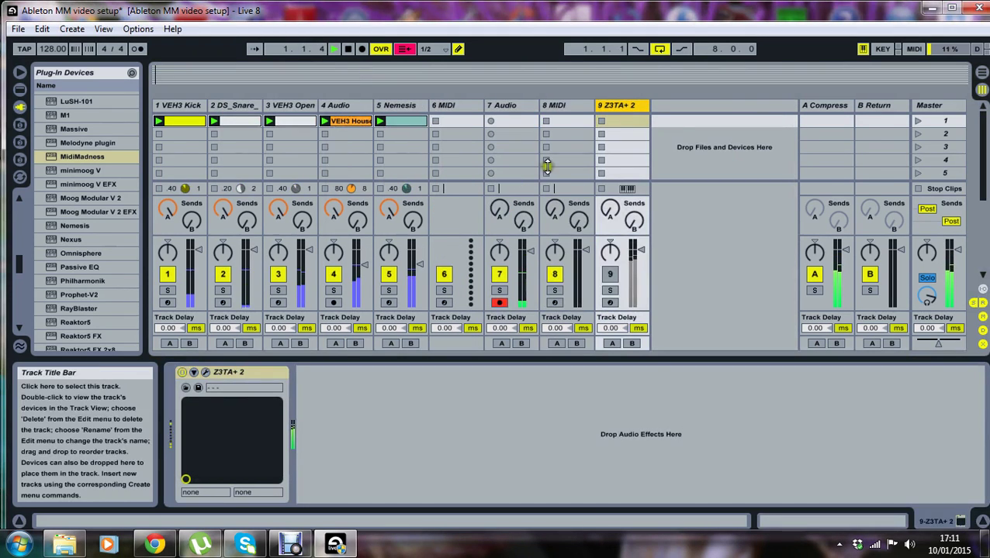
left_click(202, 374)
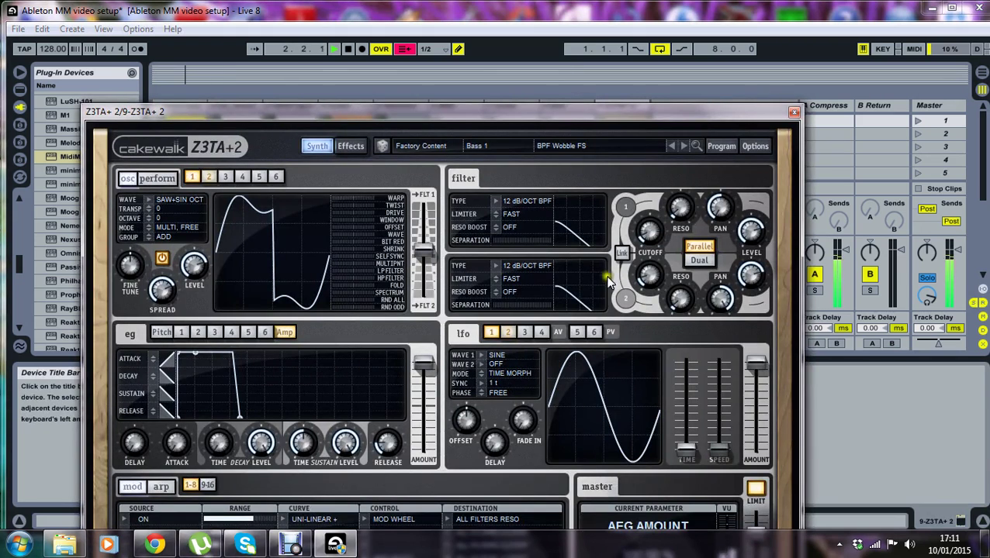
right_click(648, 230)
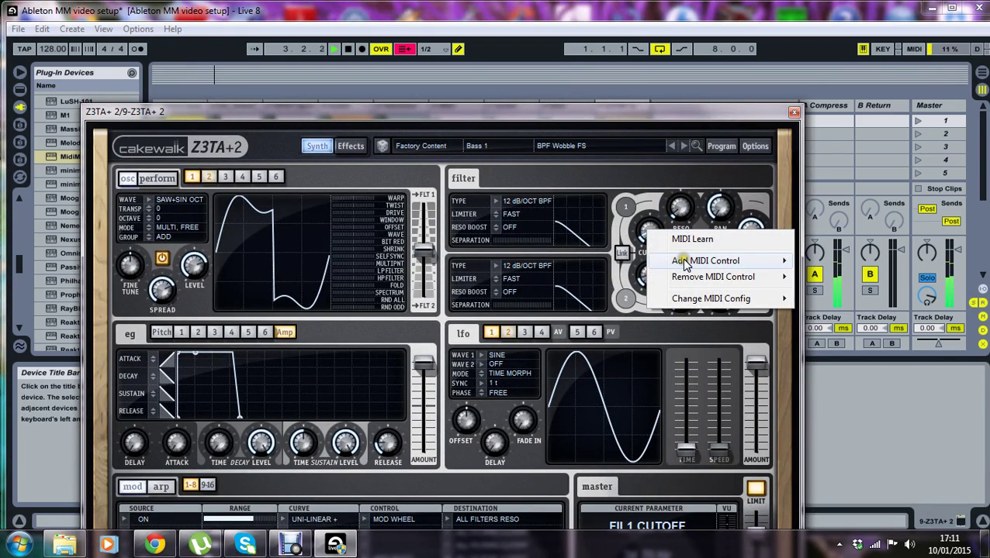
mouse_move(681, 260)
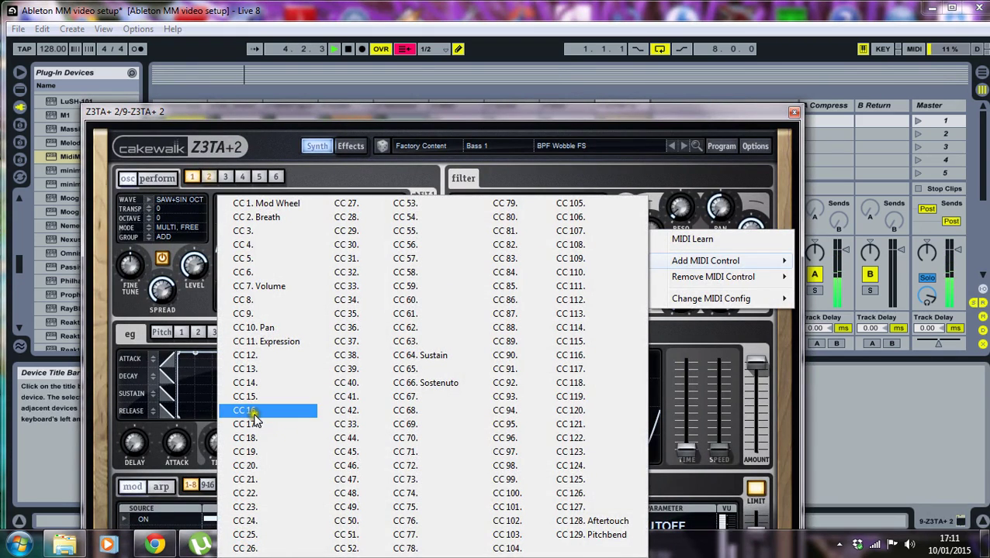
left_click(289, 425)
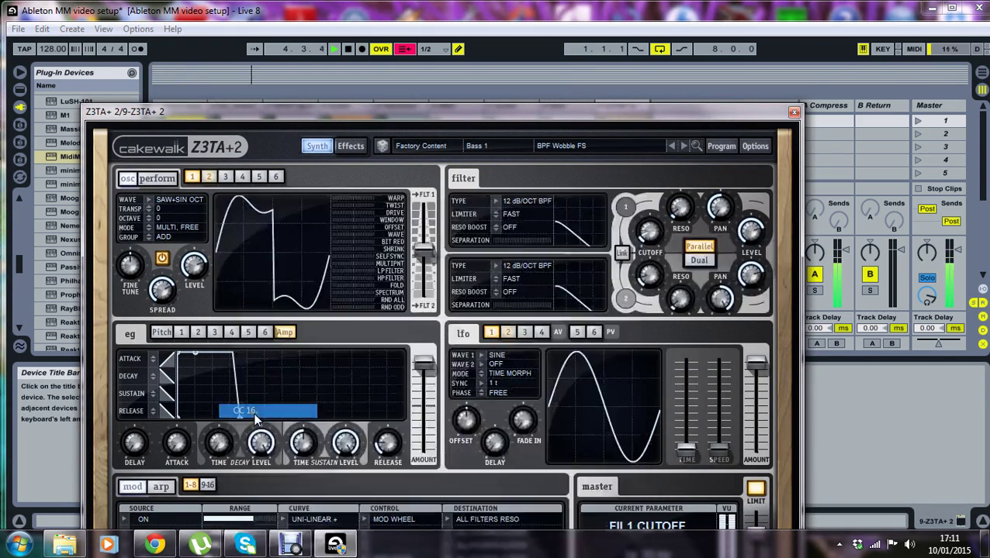
left_click(793, 115)
Reopen MidiMadness on track 8 and raise the CC#1 Chance to its maximum.
left_click(567, 109)
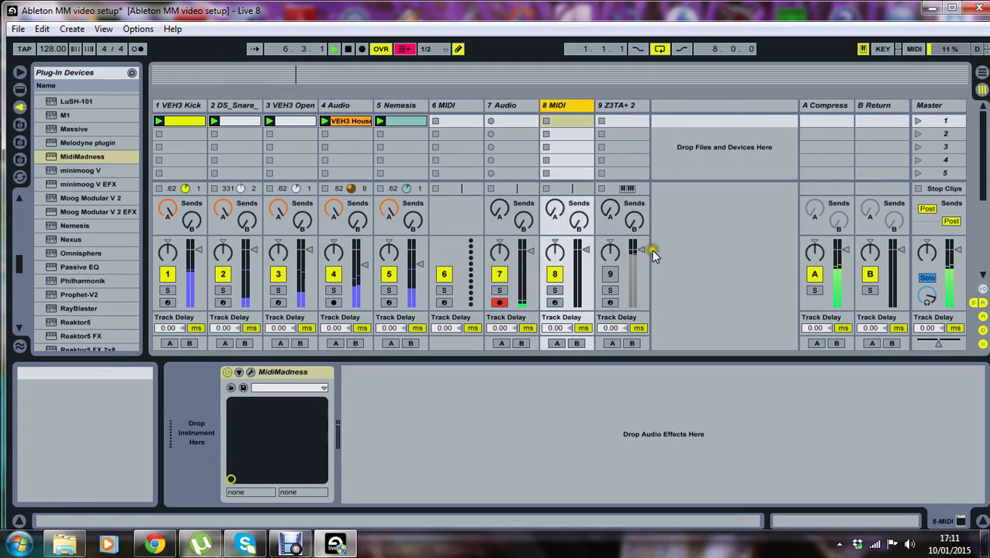
left_click(250, 372)
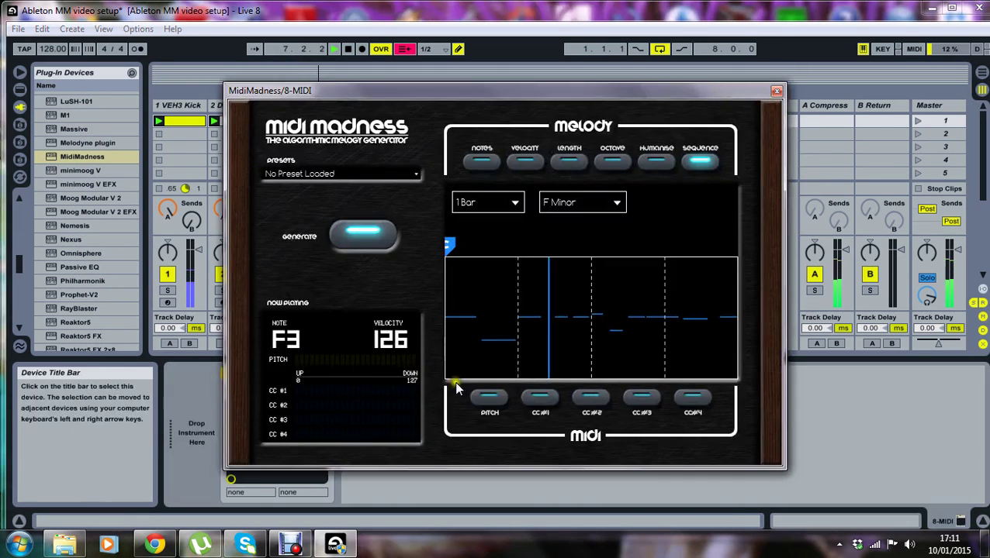
left_click(539, 397)
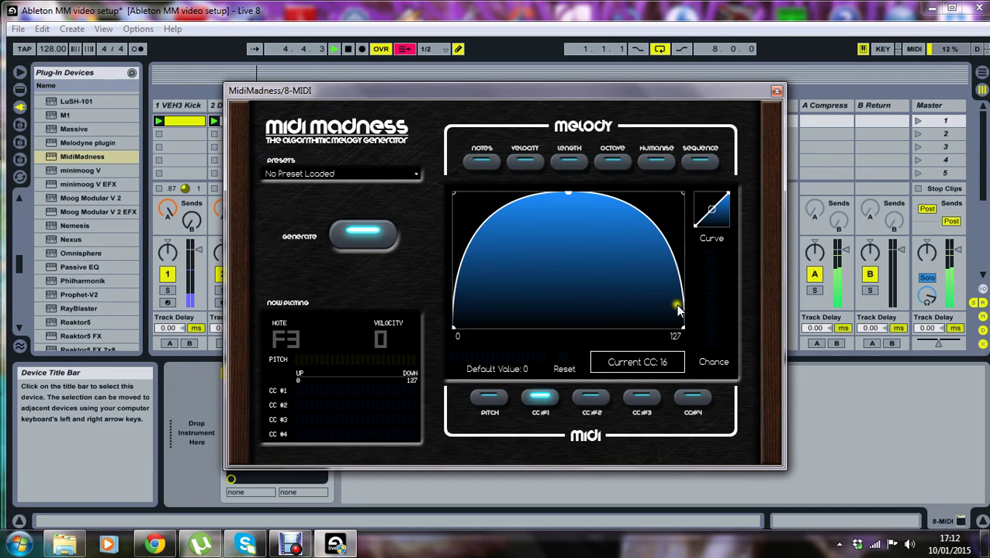
left_click_drag(706, 325, 718, 308)
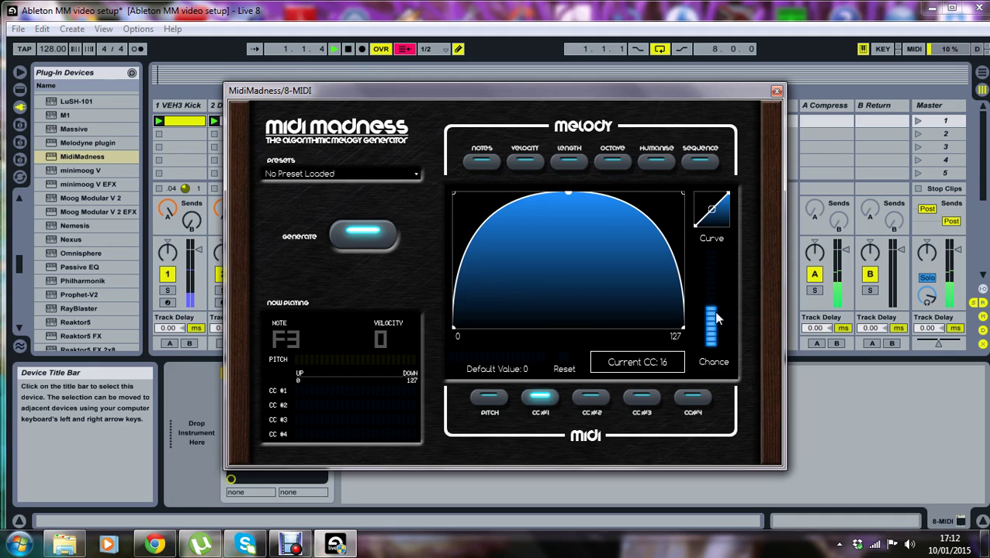
mouse_move(713, 306)
left_mouse_down()
mouse_move(719, 255)
mouse_move(733, 241)
mouse_move(713, 297)
left_mouse_up()
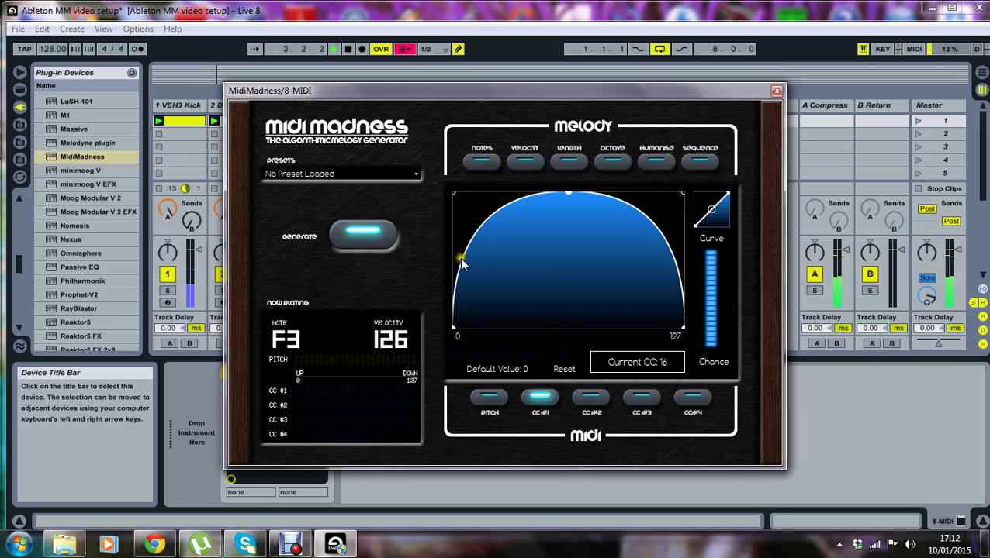
Generate two successive F Minor melodies in MidiMadness, unmuting the Z3TA+ 2 track so the result is audible, and close the plug-in window.
left_click(384, 249)
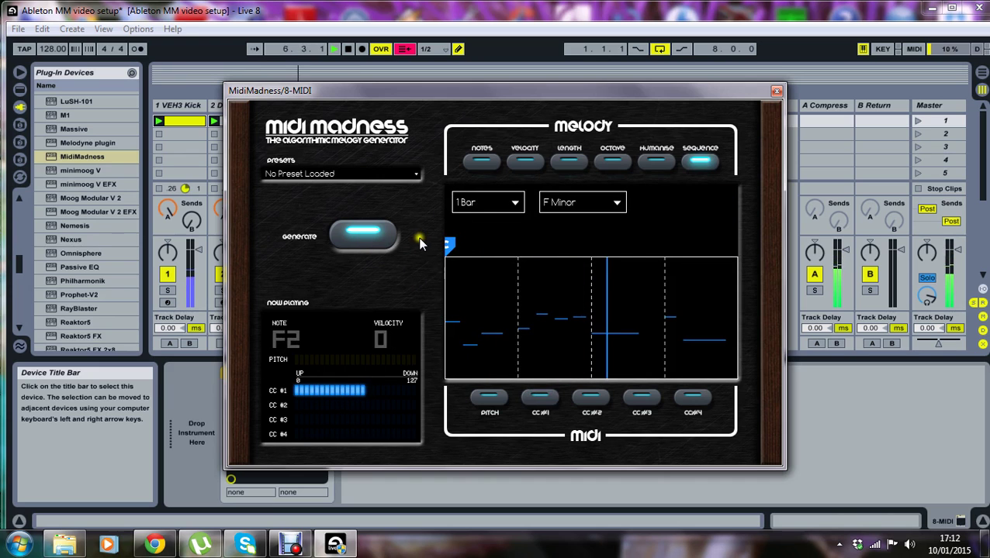
left_click_drag(515, 94, 593, 175)
left_click(454, 330)
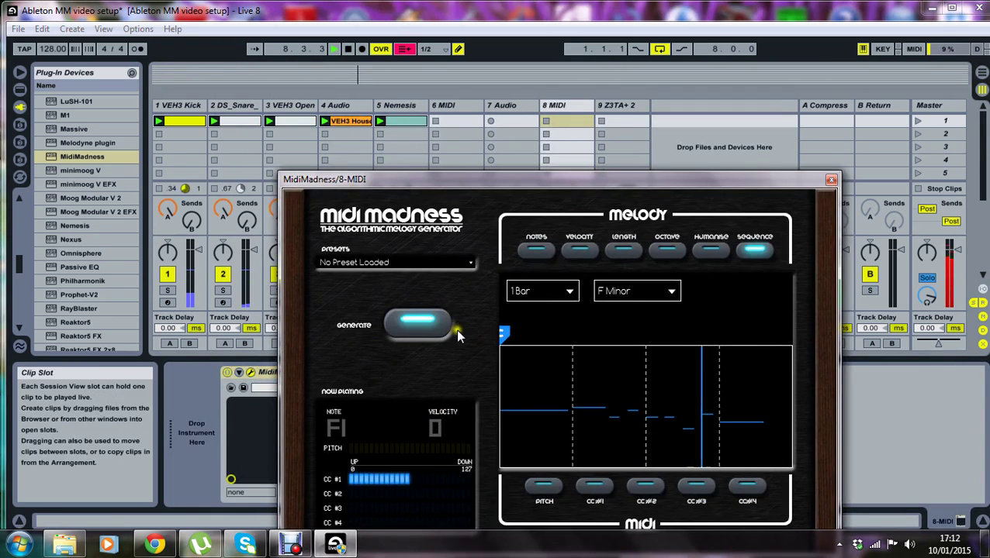
left_click(830, 180)
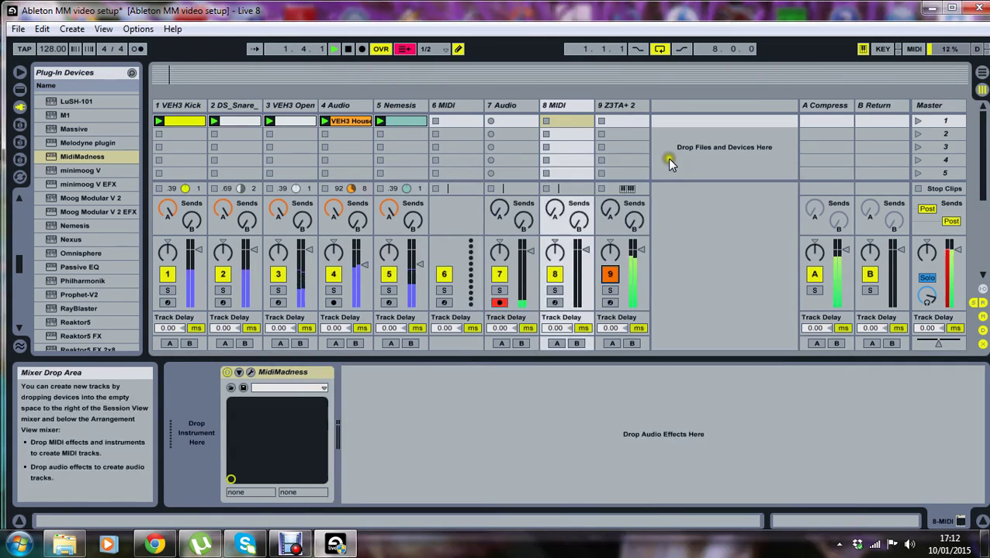
Open Z3TA+ 2 on track 9 and check how the filter 1 cutoff knob responds to the incoming CC modulation.
left_click(629, 113)
left_click(207, 371)
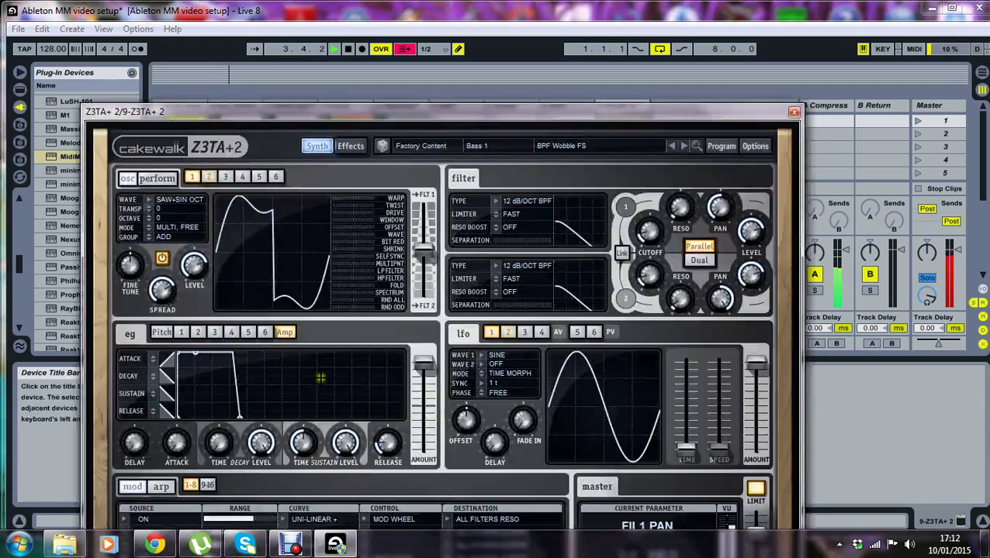
mouse_move(649, 231)
left_mouse_down()
mouse_move(641, 247)
mouse_move(660, 253)
mouse_move(643, 241)
left_mouse_up()
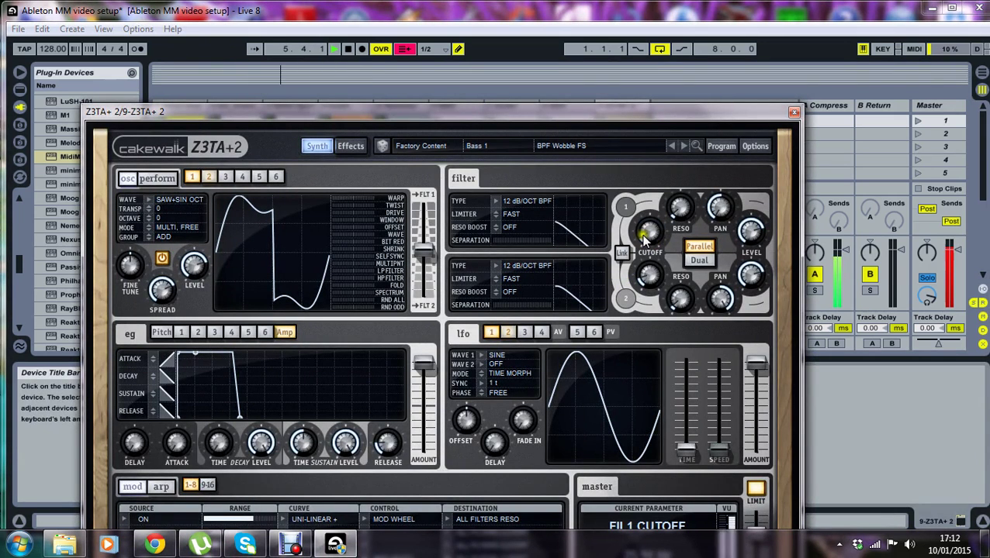
Add CC 17 as MIDI control for the filter 1 resonance in Z3TA+ 2, and close the synth window.
right_click(679, 216)
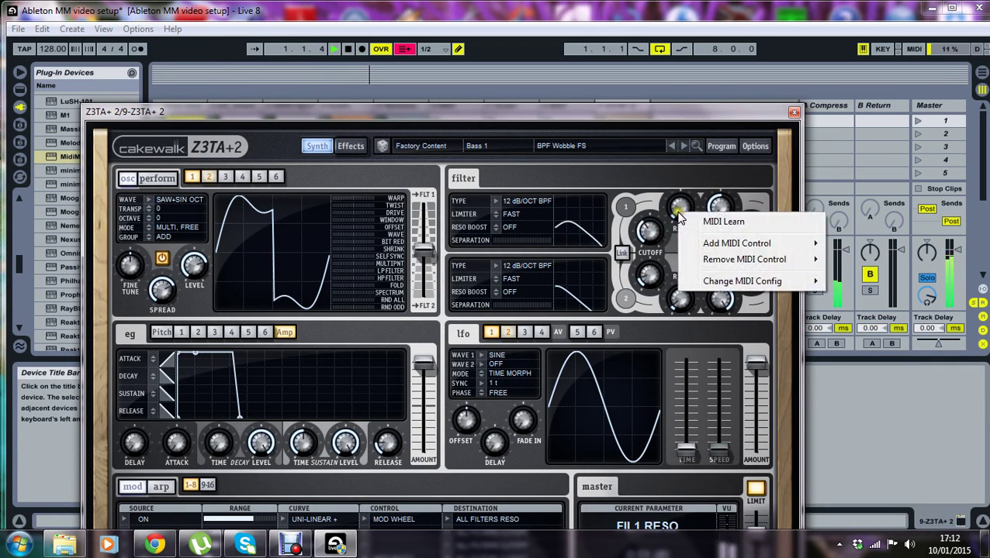
mouse_move(740, 242)
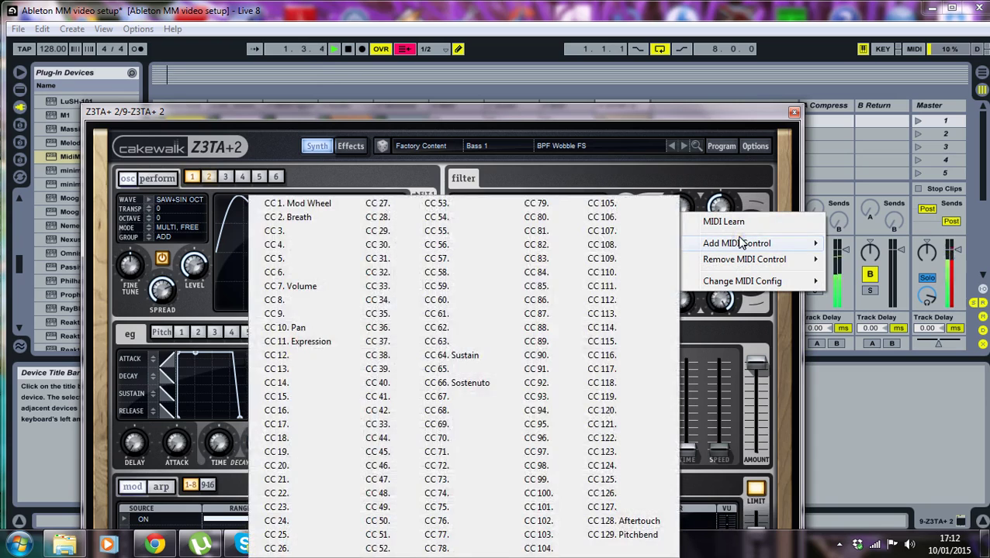
left_click(307, 426)
left_click(793, 112)
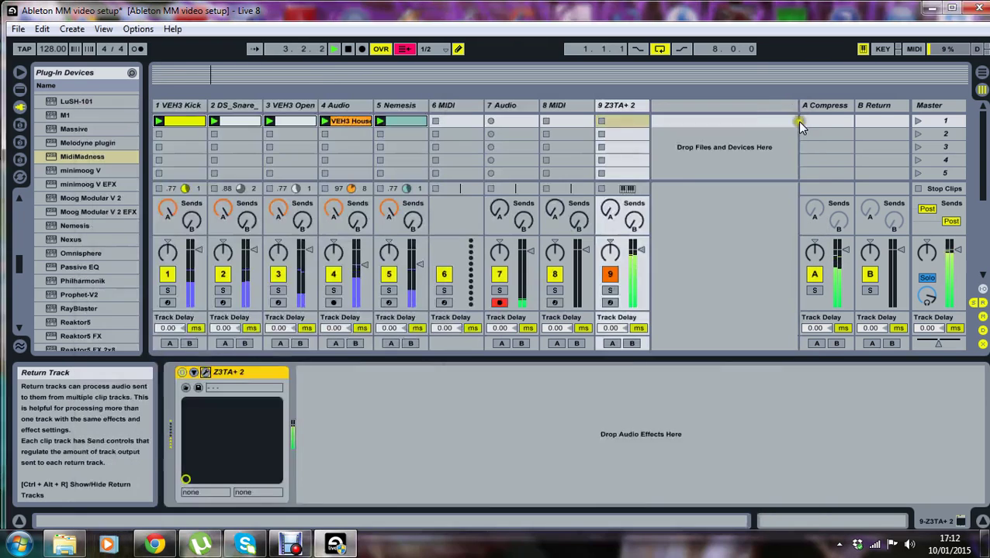
Reopen MidiMadness on track 8 and bend both slopes of the CC#2 curve outward into a wide rounded dome.
left_click(568, 107)
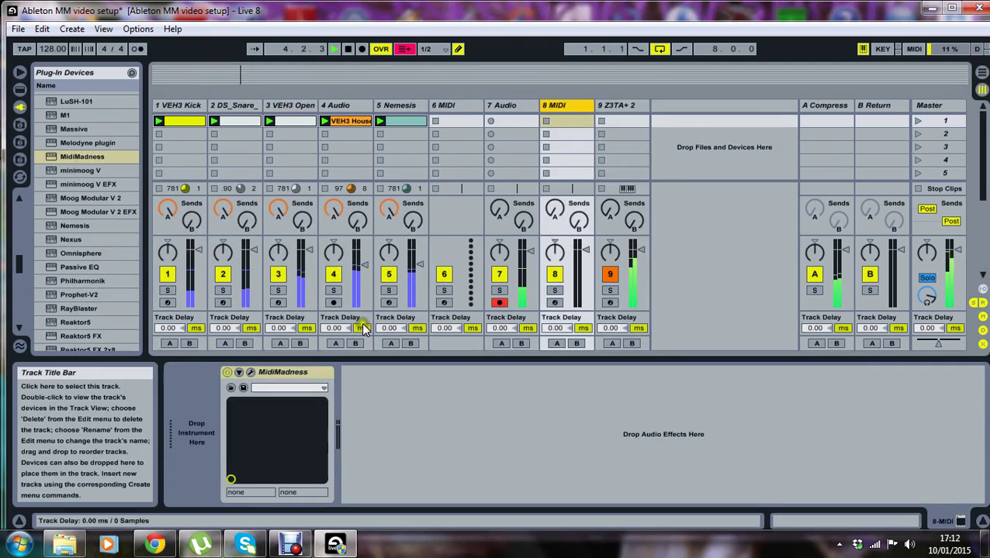
left_click(250, 372)
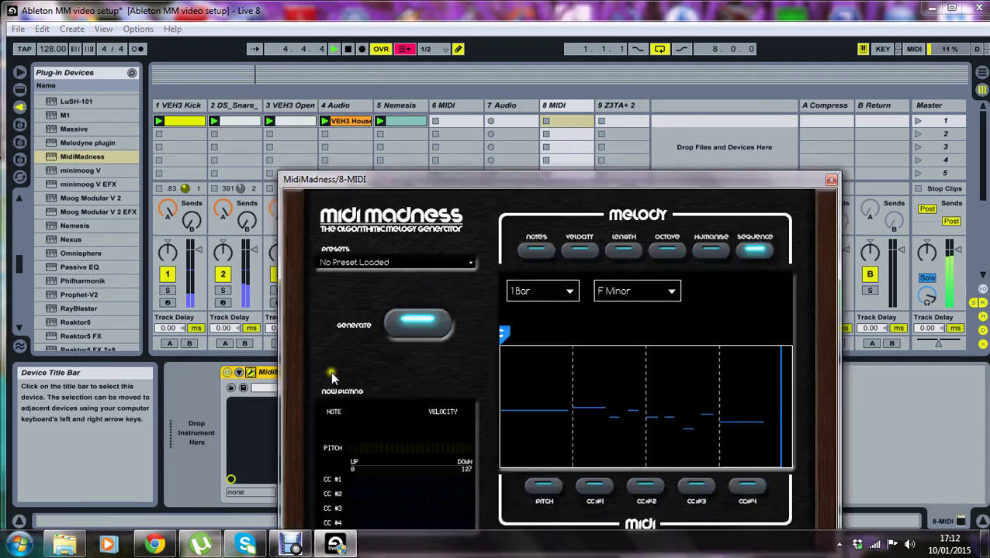
left_click(644, 485)
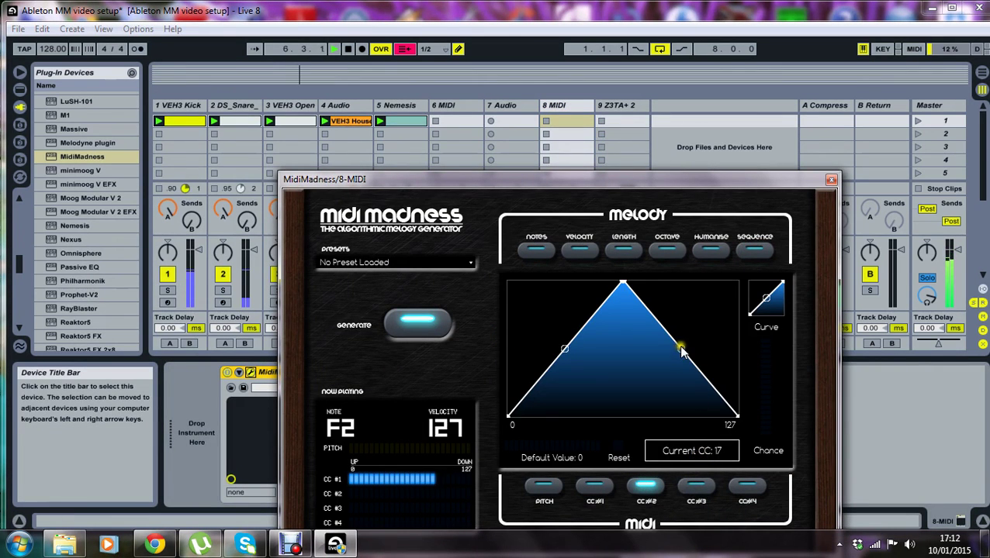
left_click_drag(681, 349, 737, 282)
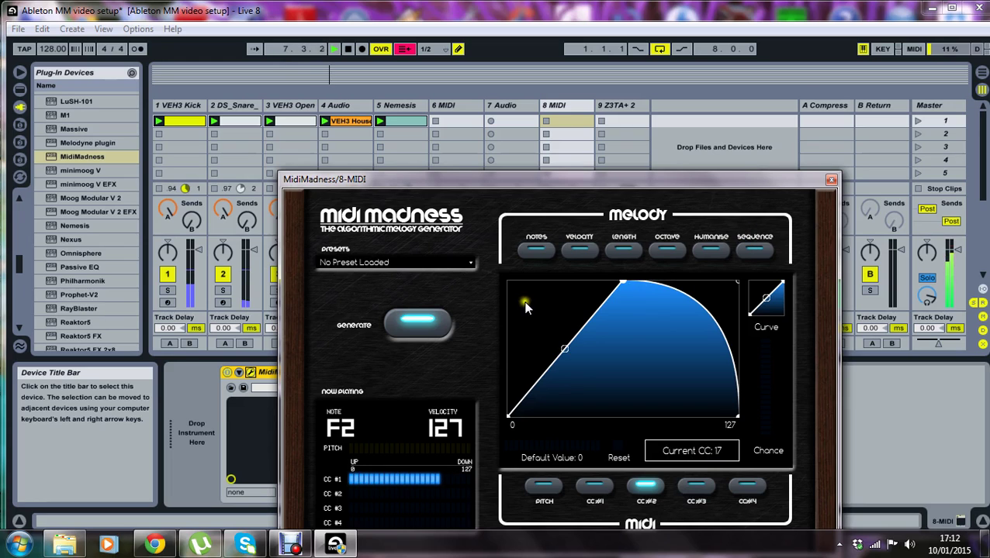
left_click_drag(565, 347, 509, 281)
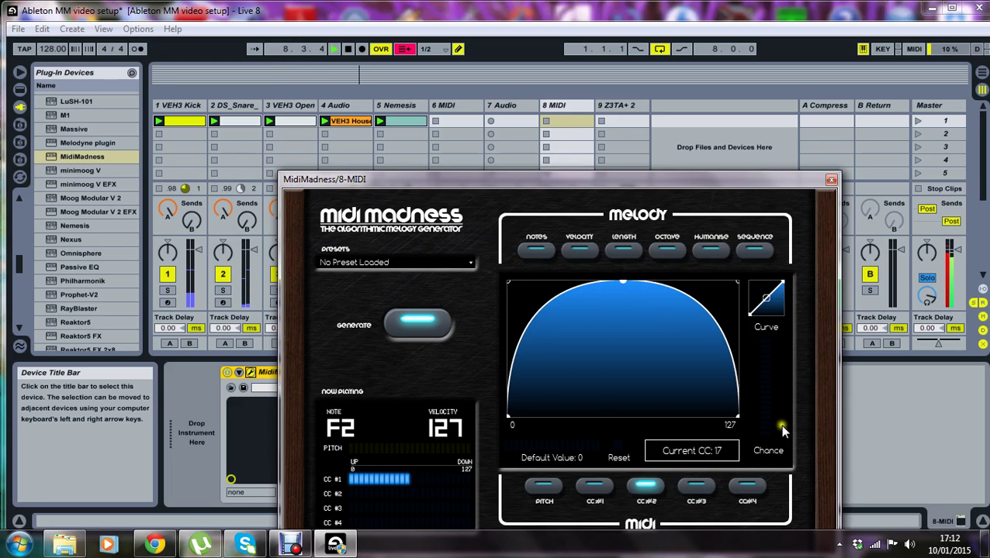
Raise the CC#2 Chance to its maximum, generate a new melody and close MidiMadness.
left_click_drag(781, 431, 791, 314)
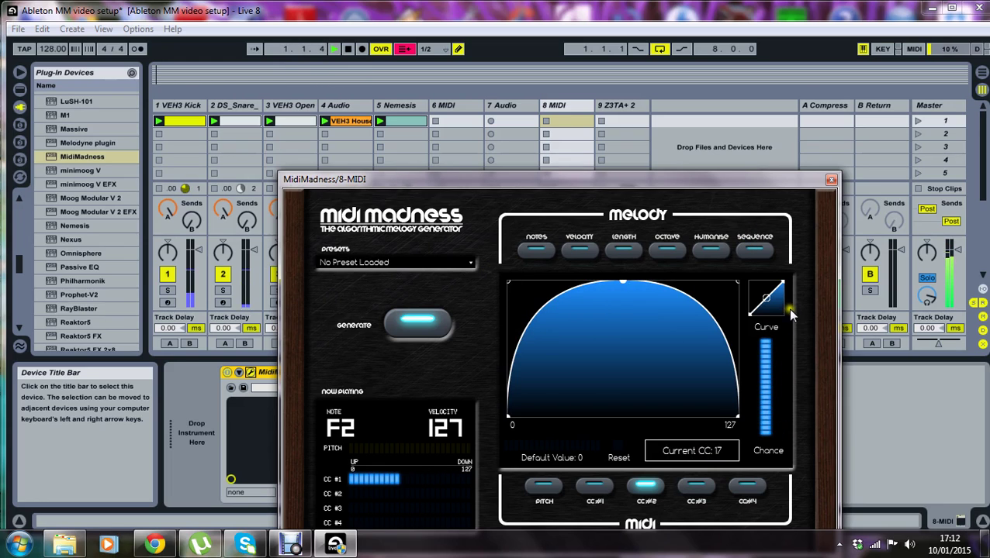
left_click(445, 328)
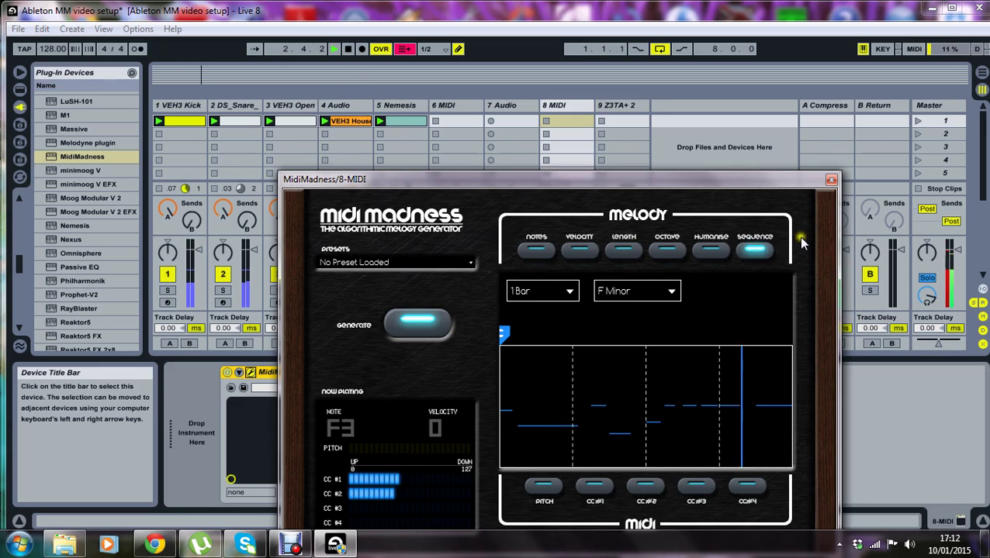
left_click(831, 182)
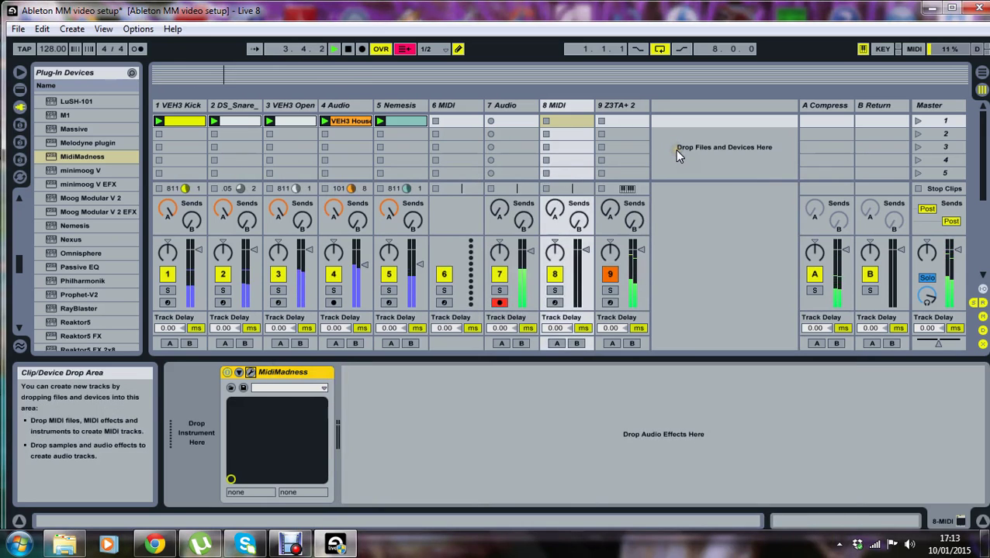
Open Z3TA+ 2 on track 9 and load the Breathing FG preset from the Bass 1 bank.
left_click(620, 114)
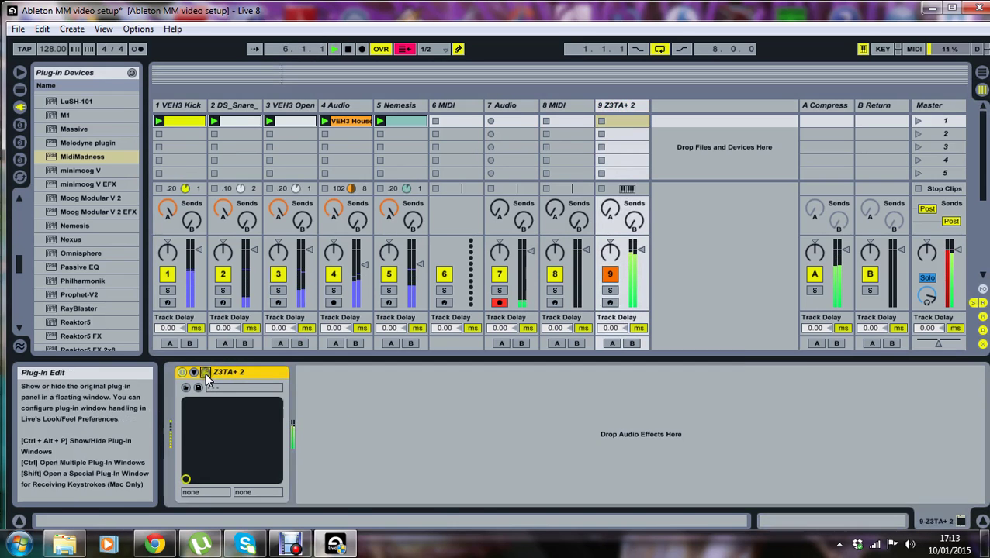
left_click(204, 372)
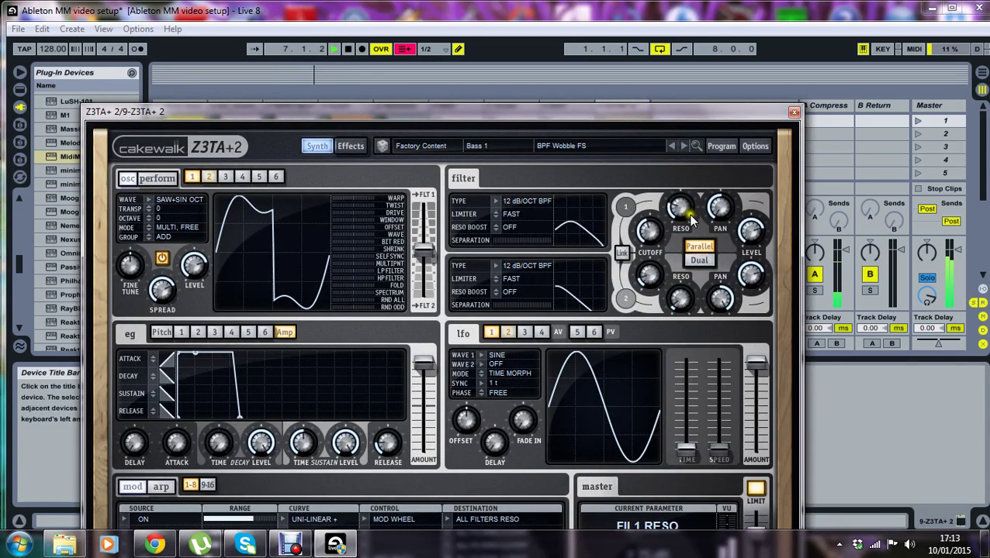
left_click(681, 145)
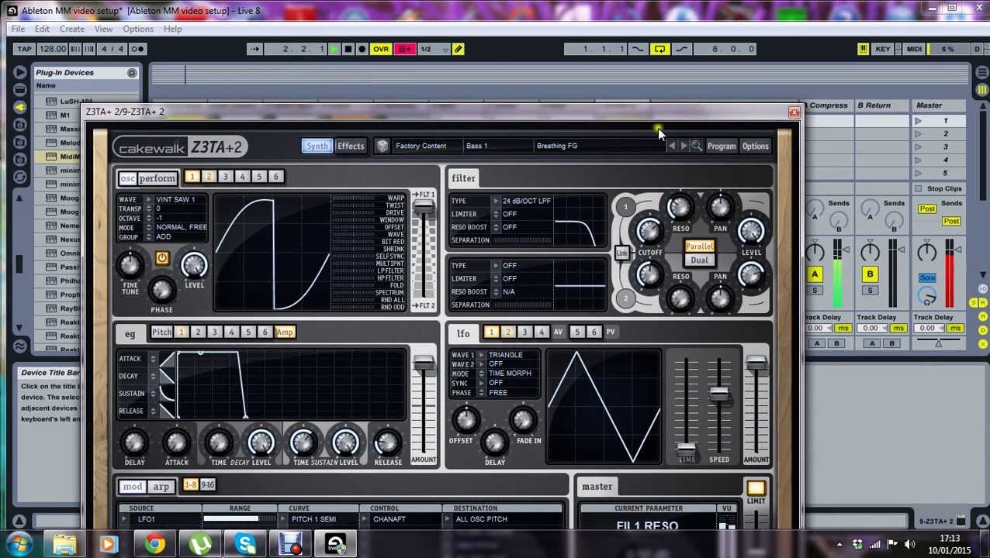
Move the synth window away from the mixer, lower the track 9 volume, and close the synth window.
left_click_drag(663, 122, 636, 323)
left_click(636, 252)
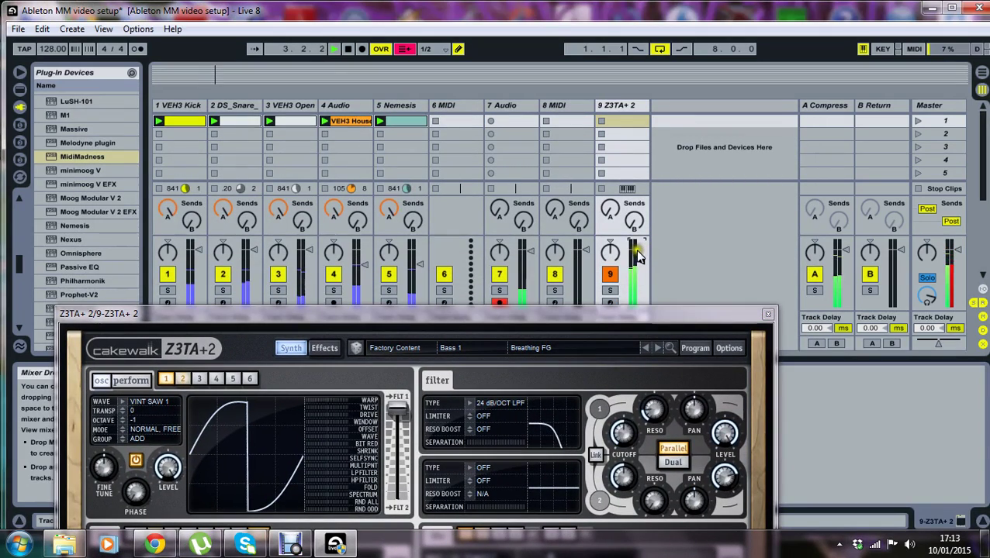
left_click_drag(664, 313, 671, 275)
left_click(768, 277)
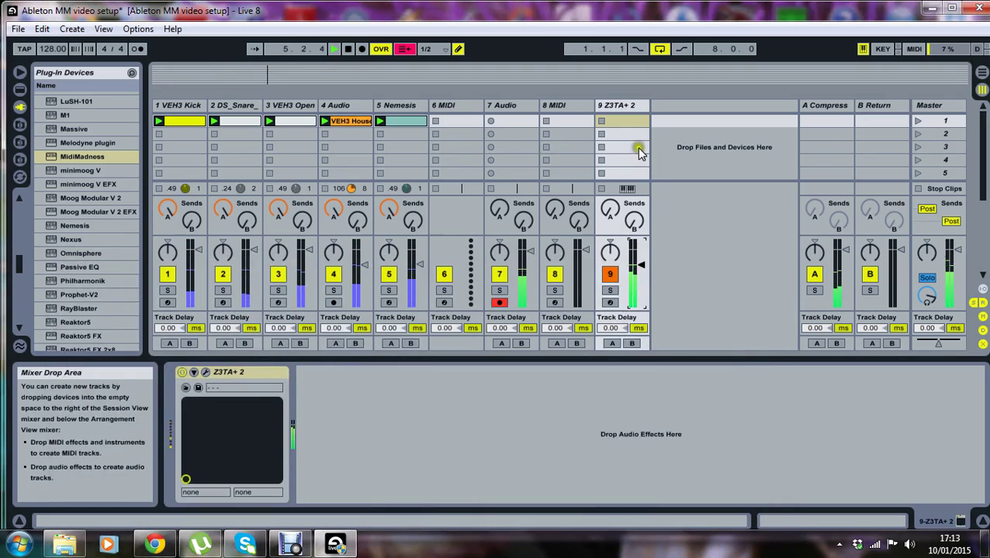
Reopen MidiMadness on track 8 and bend both slopes of the Pitch curve outward into a wide rounded dome.
left_click(578, 105)
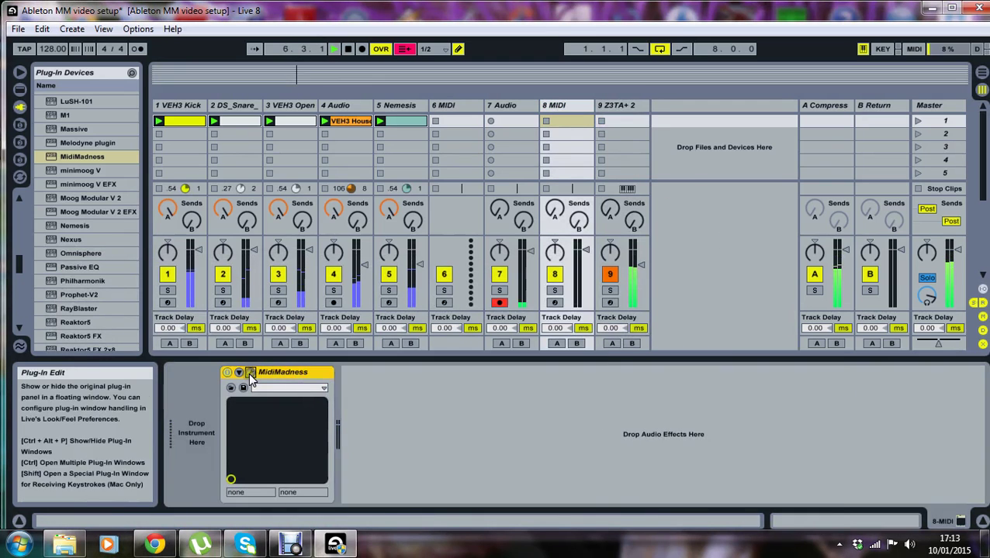
left_click(250, 372)
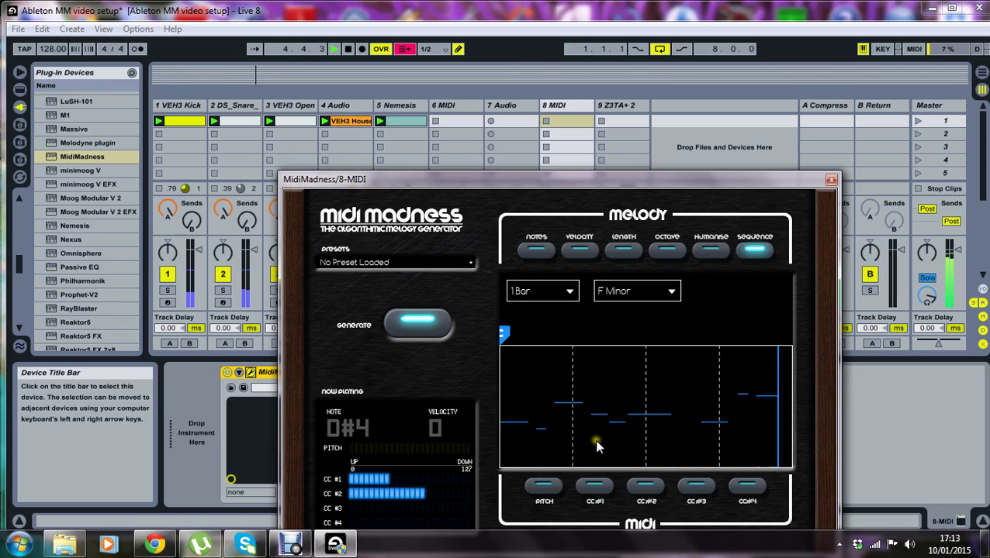
left_click(544, 486)
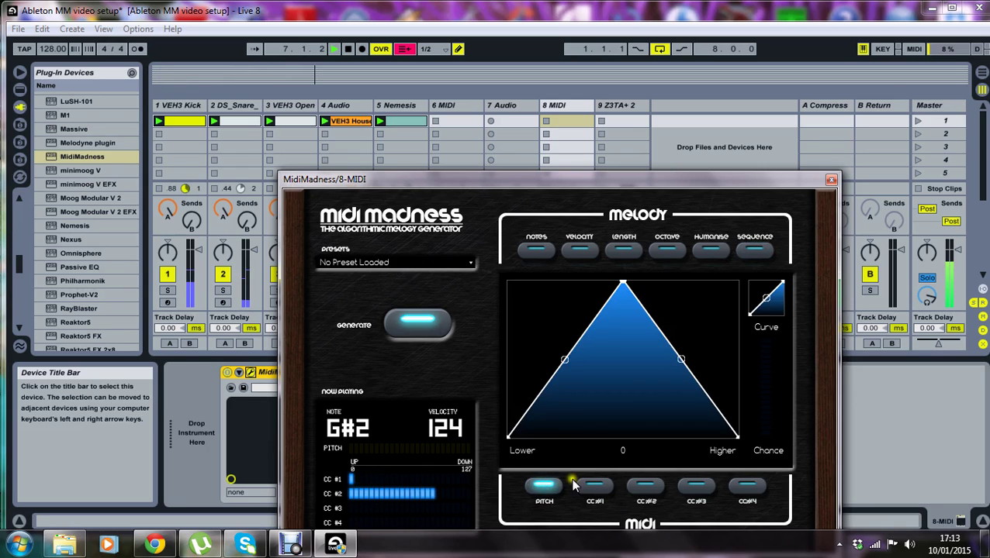
left_click_drag(680, 364, 754, 236)
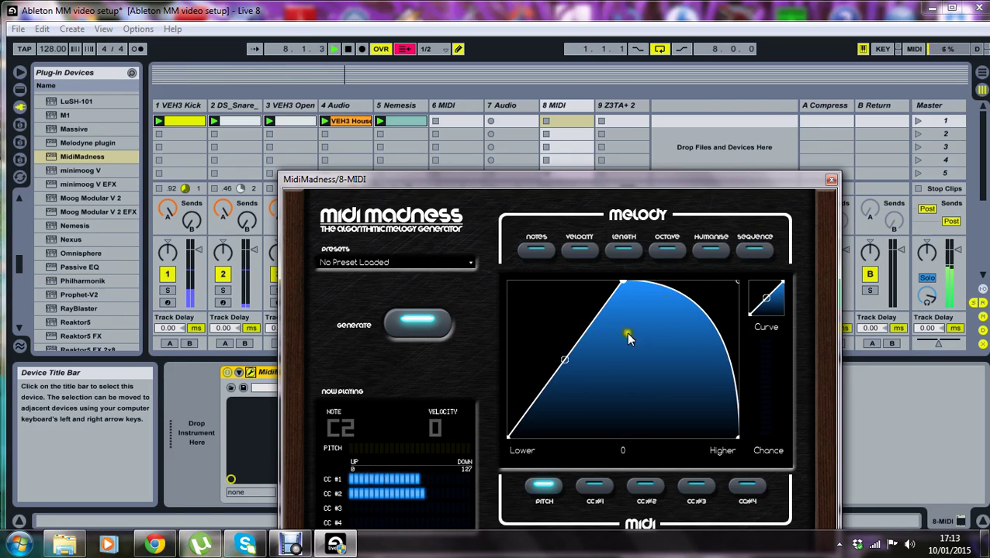
left_click_drag(564, 358, 513, 254)
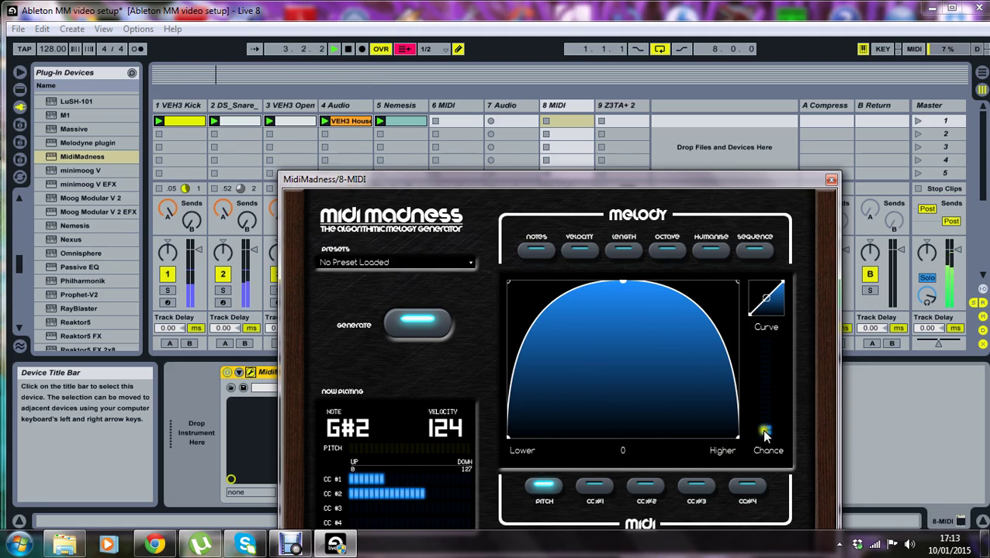
Raise the Pitch Chance to its maximum, generate a new melody and close MidiMadness.
left_click_drag(764, 434, 764, 338)
left_click(442, 332)
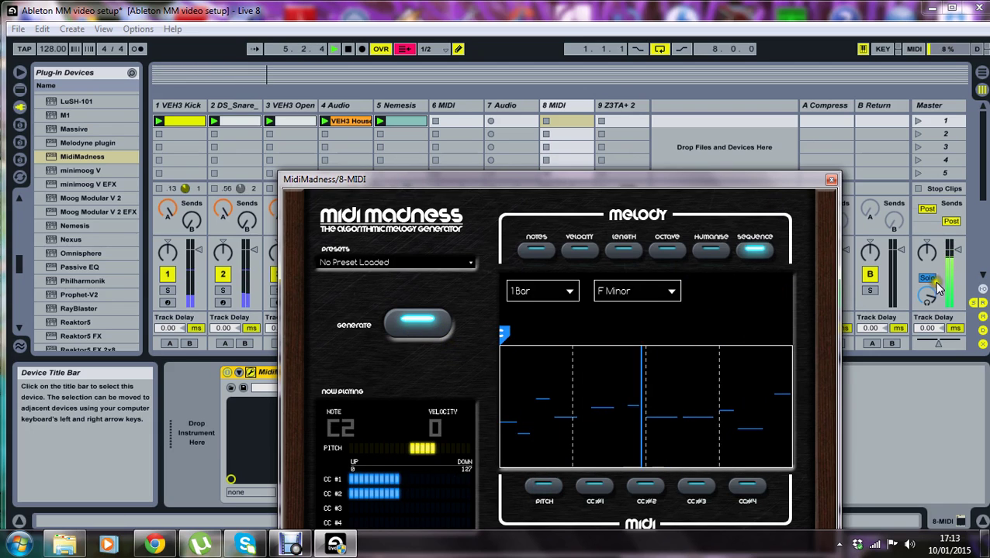
left_click(830, 181)
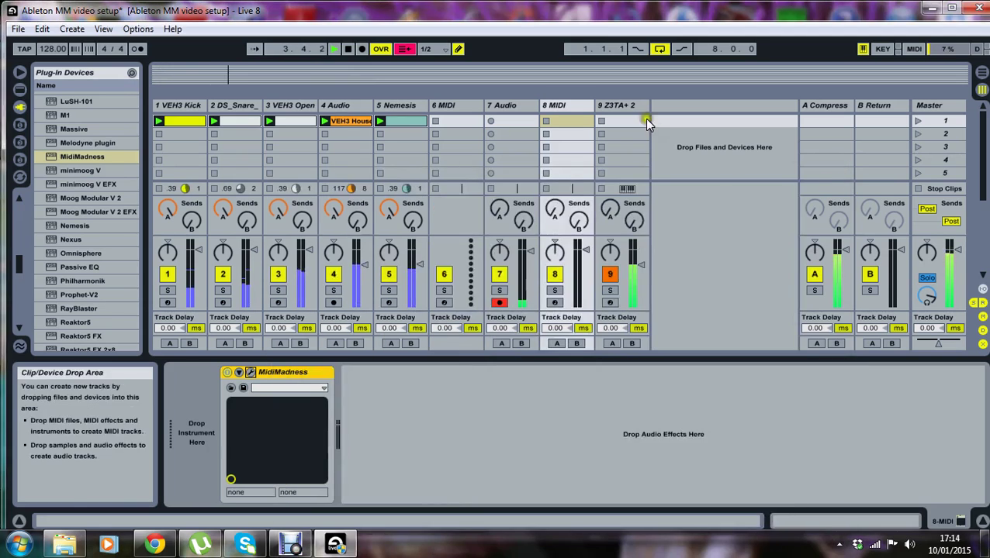
Set Bend Up to +12 and Bend Down to -12 in the Z3TA+ 2 performance settings on track 9, and close the synth.
left_click(617, 107)
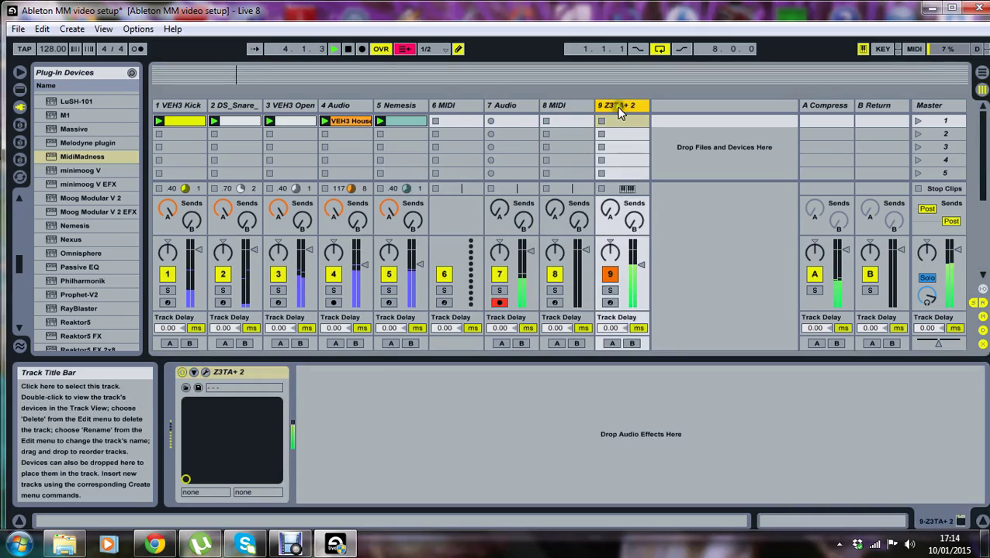
left_click(213, 371)
left_click_drag(329, 265, 361, 72)
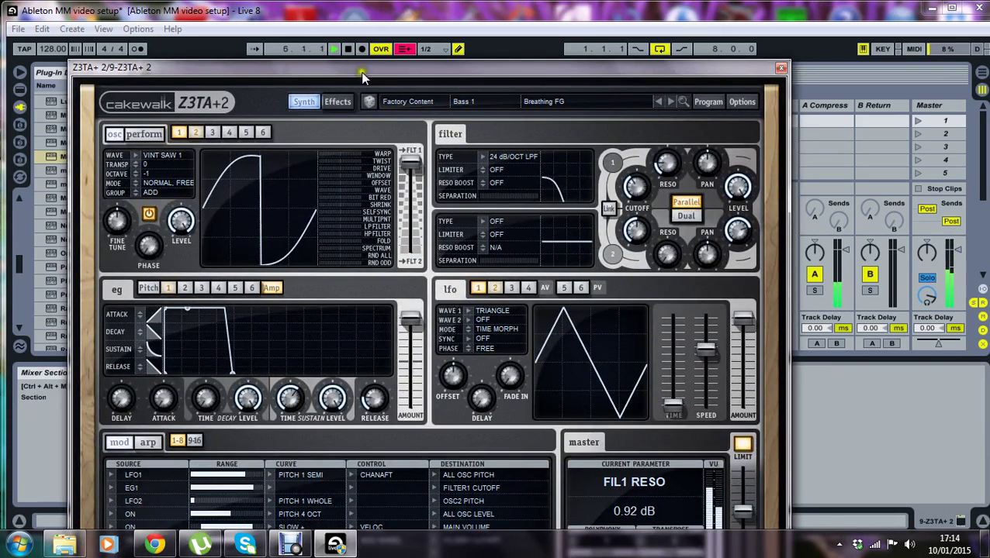
left_click(158, 136)
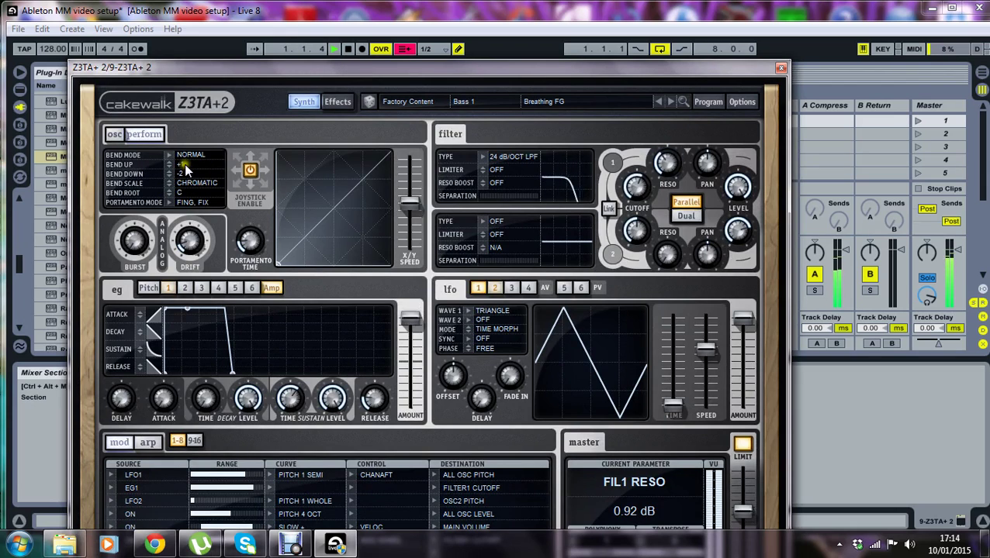
scroll(183, 164, "up", 5)
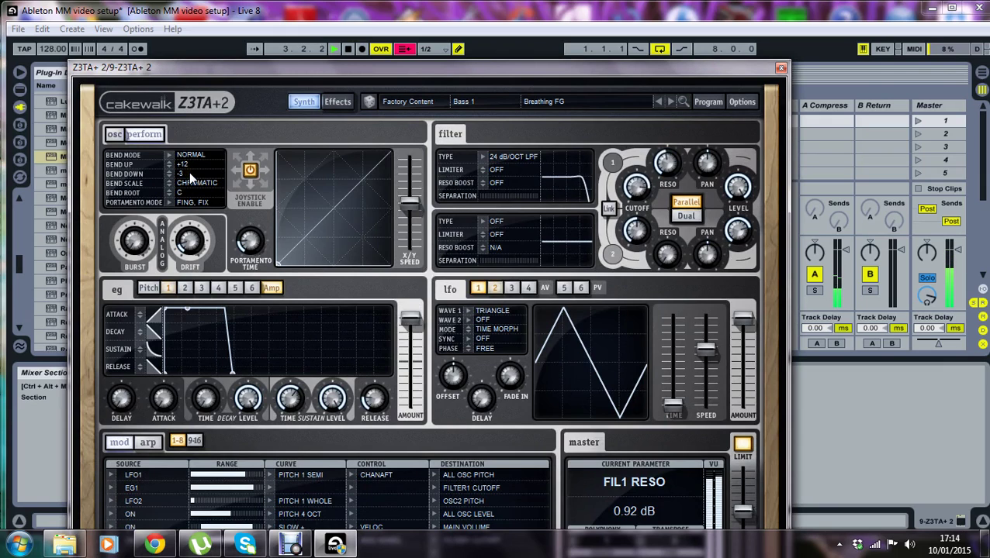
scroll(189, 171, "up", 5)
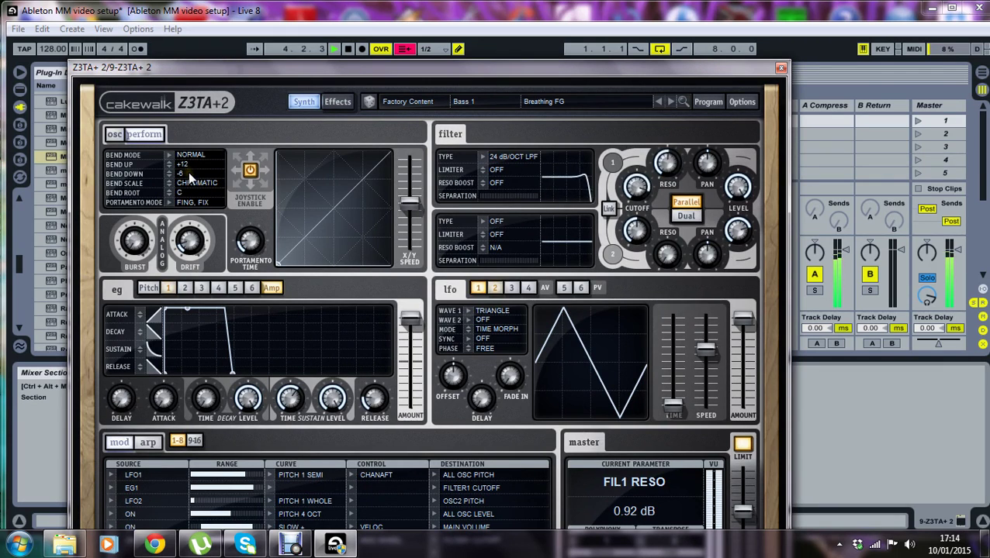
scroll(187, 172, "up", 4)
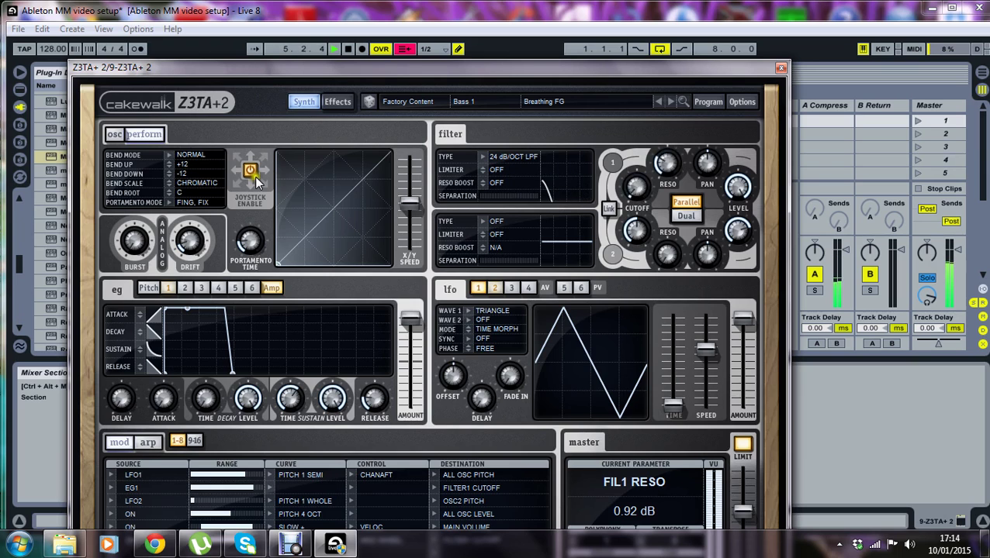
left_click(780, 71)
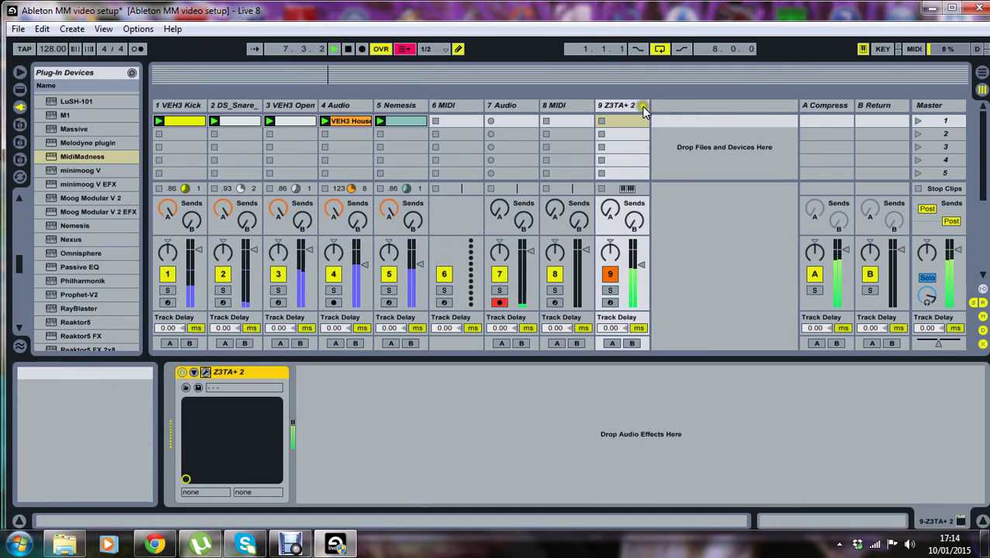
Reopen MidiMadness on track 8 and bow the small Pitch response Curve fully outward.
left_click(577, 105)
left_click(248, 373)
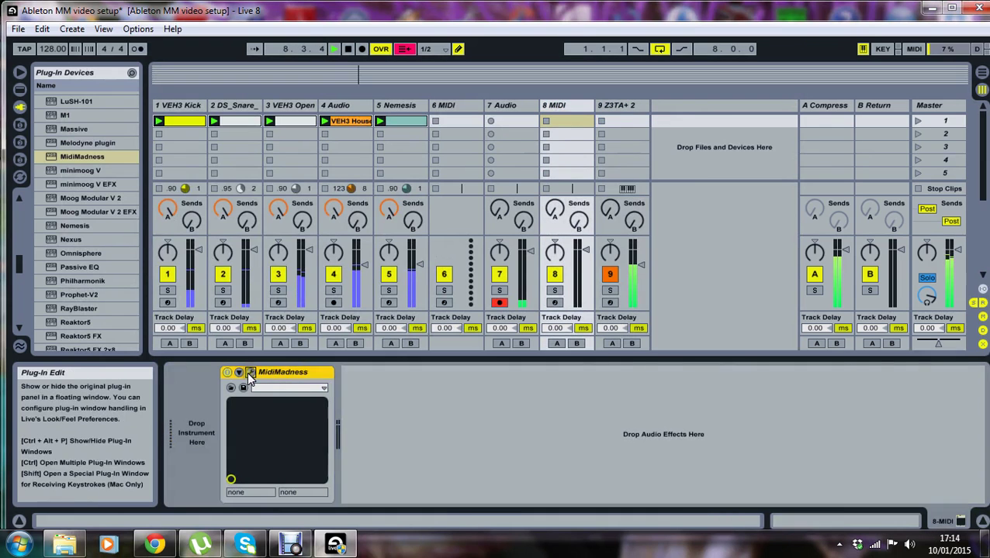
left_click(528, 491)
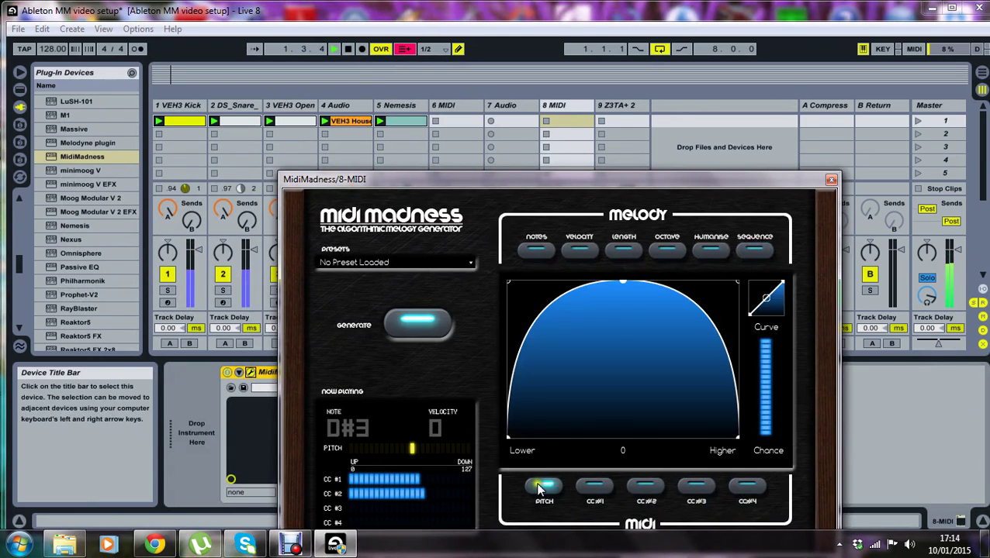
left_click_drag(766, 304, 735, 275)
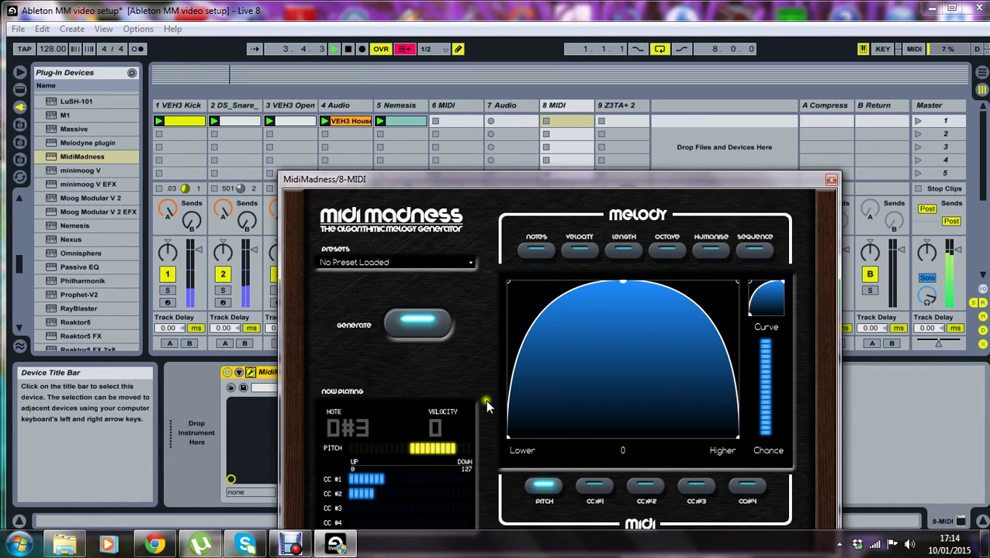
Generate several new F Minor melodies with the pitch bend modulation active.
left_click(754, 248)
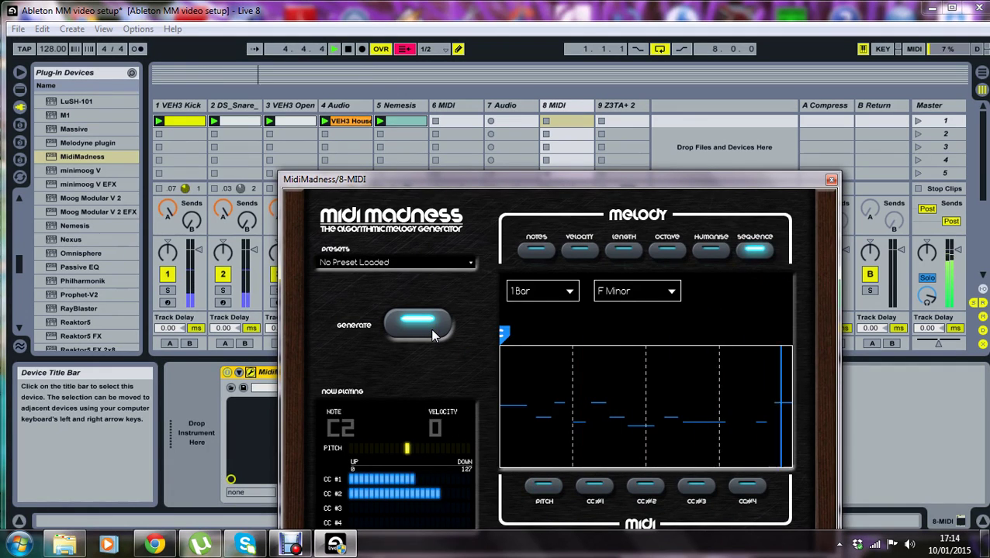
left_click(418, 324)
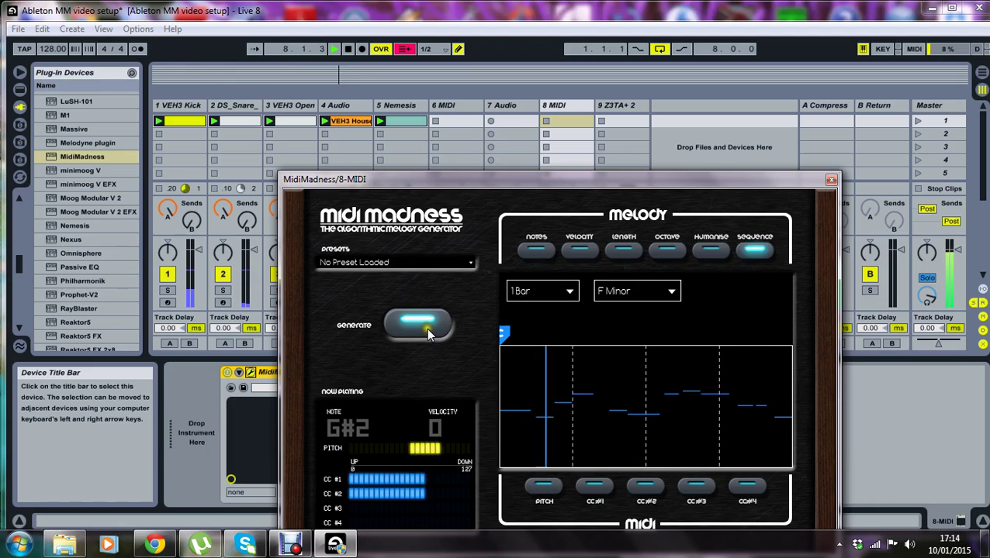
left_click(428, 336)
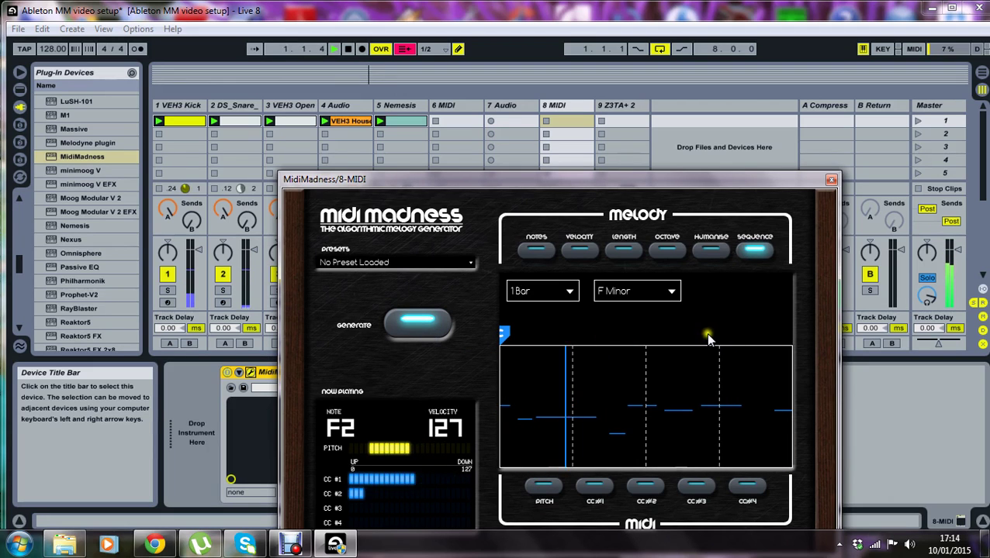
Lower the Pitch Chance to zero, regenerate the melody and close MidiMadness.
left_click(543, 487)
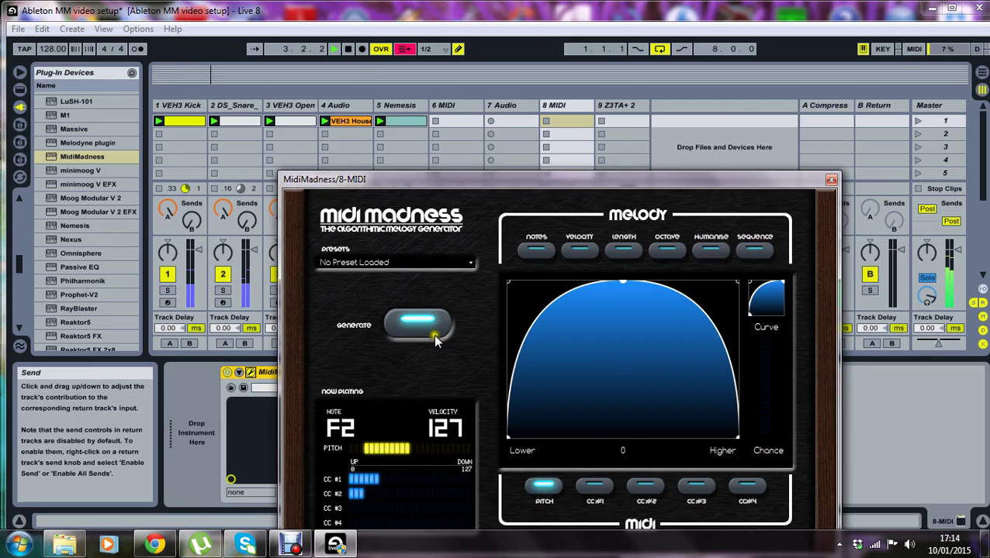
left_click(753, 249)
left_click(830, 179)
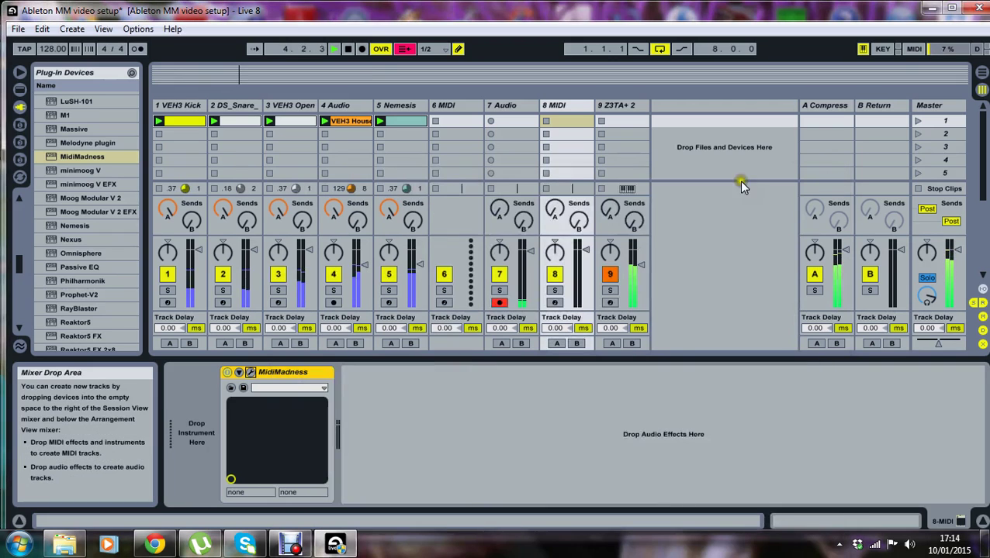
Reopen Z3TA+ 2 on track 9 and turn the filter 1 cutoff down slightly.
left_click(615, 107)
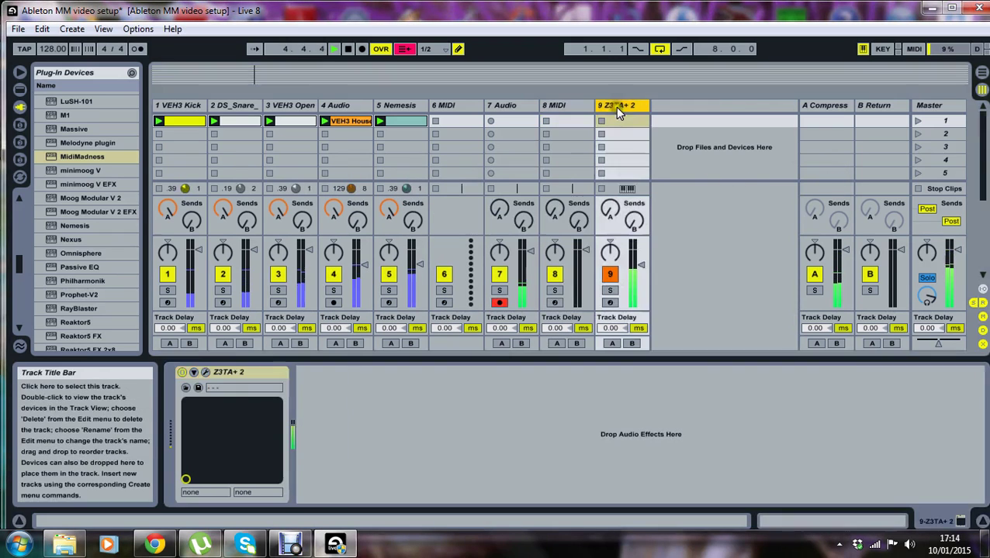
left_click(206, 373)
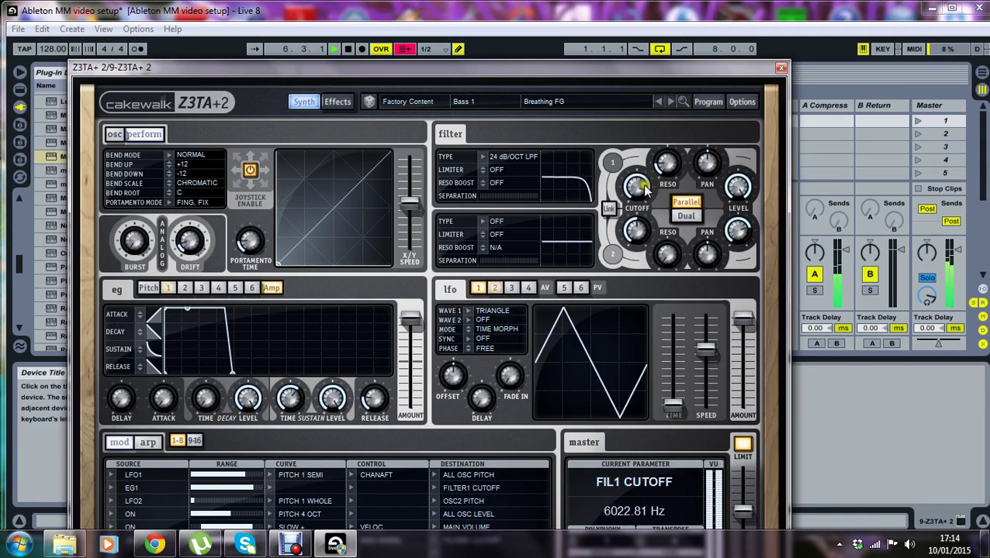
mouse_move(642, 190)
left_mouse_down()
mouse_move(643, 240)
mouse_move(642, 205)
left_mouse_up()
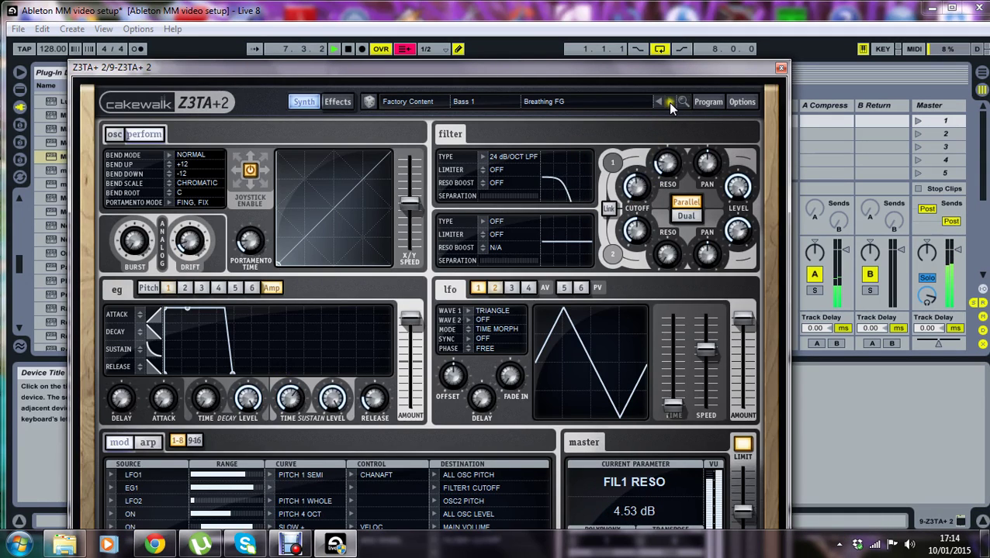
Step forward through the Bass 1 presets in Z3TA+ 2 until Curcuit-Bent D&B FG is loaded.
left_click(669, 103)
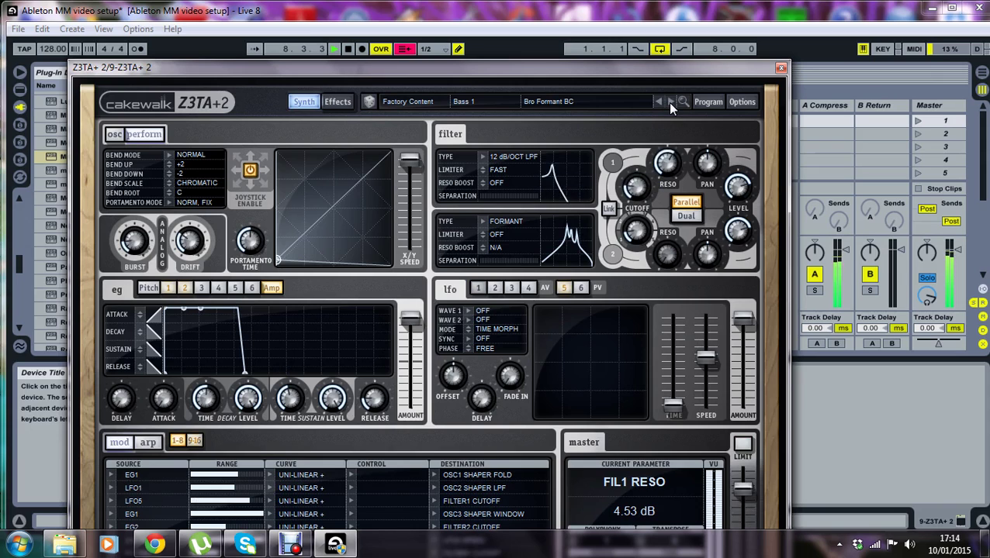
left_click(669, 103)
left_click(669, 102)
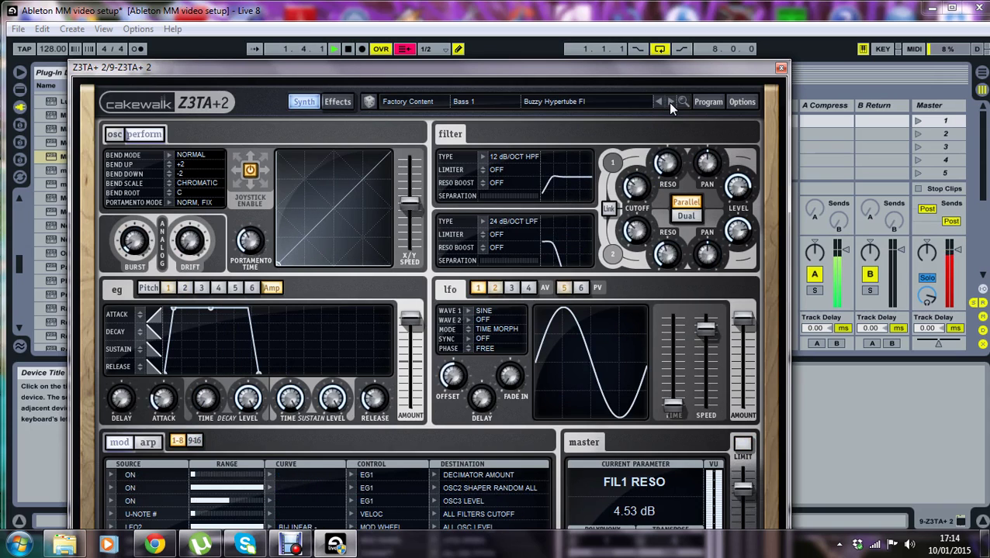
left_click(669, 102)
left_click(668, 102)
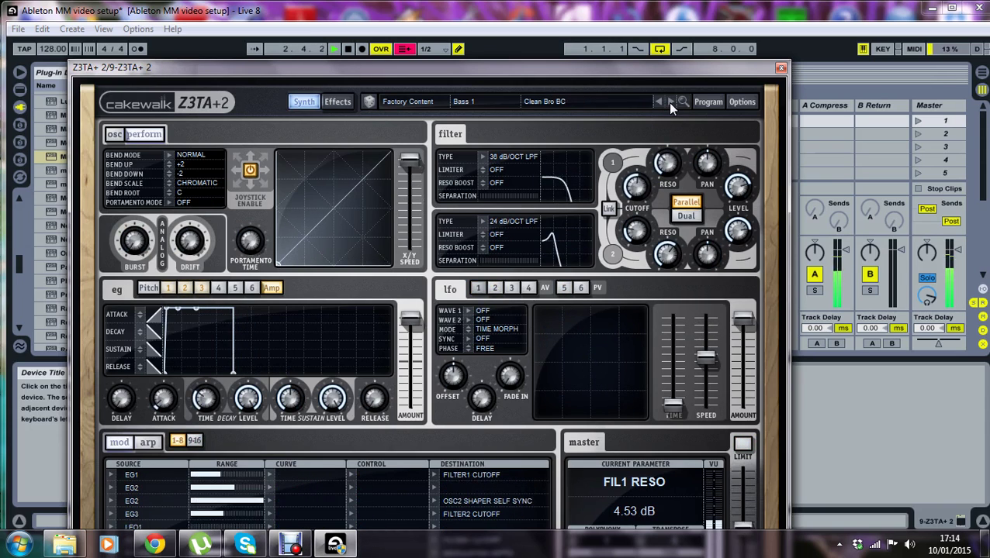
left_click(668, 103)
left_click(668, 103)
left_click(668, 102)
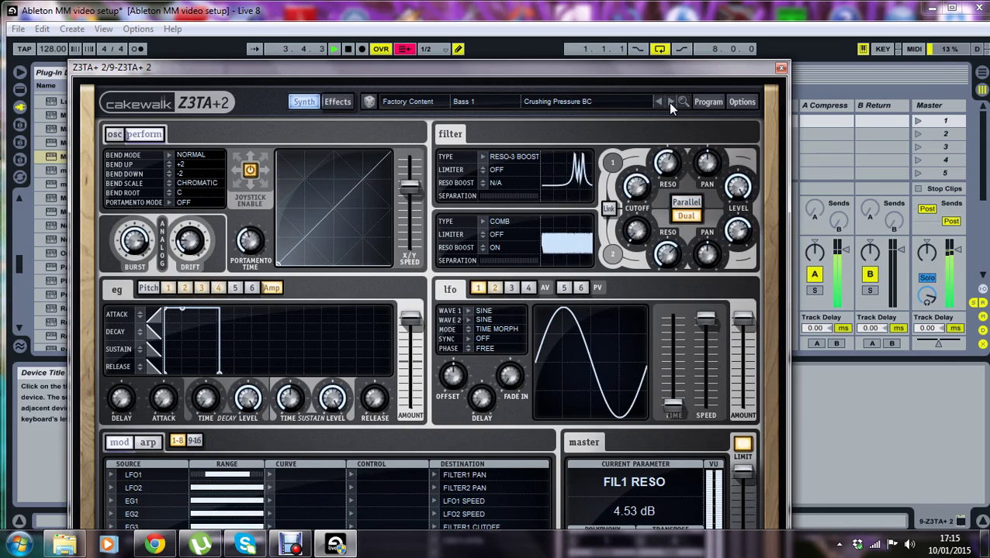
left_click(666, 102)
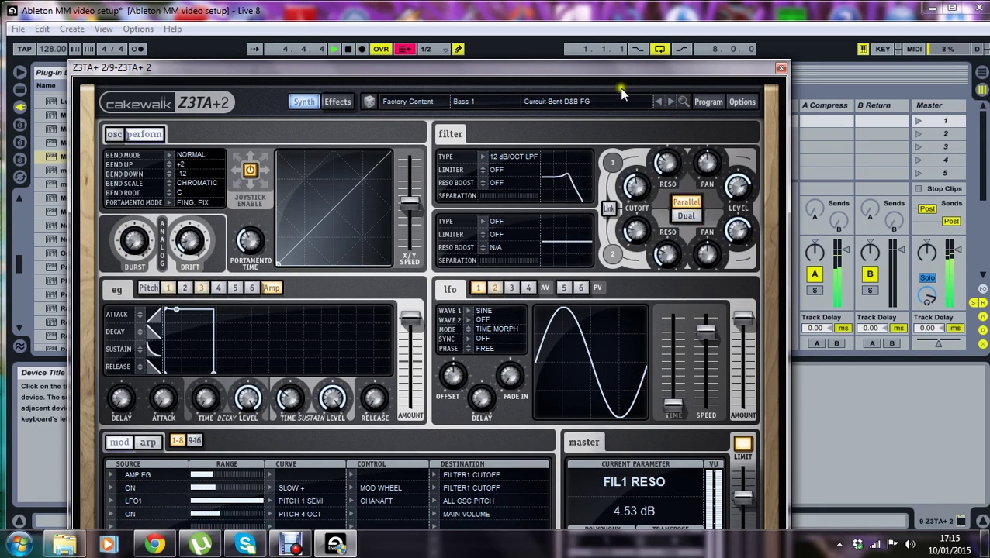
Close Z3TA+ 2, open MidiMadness on track 8 to check its F Minor sequence playing, and close it again.
left_click_drag(620, 68, 616, 326)
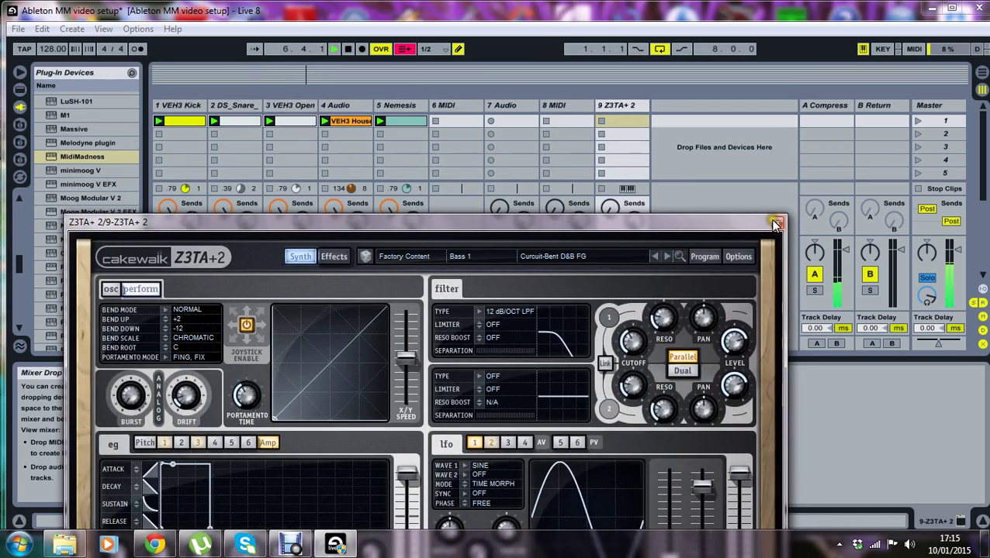
left_click(776, 327)
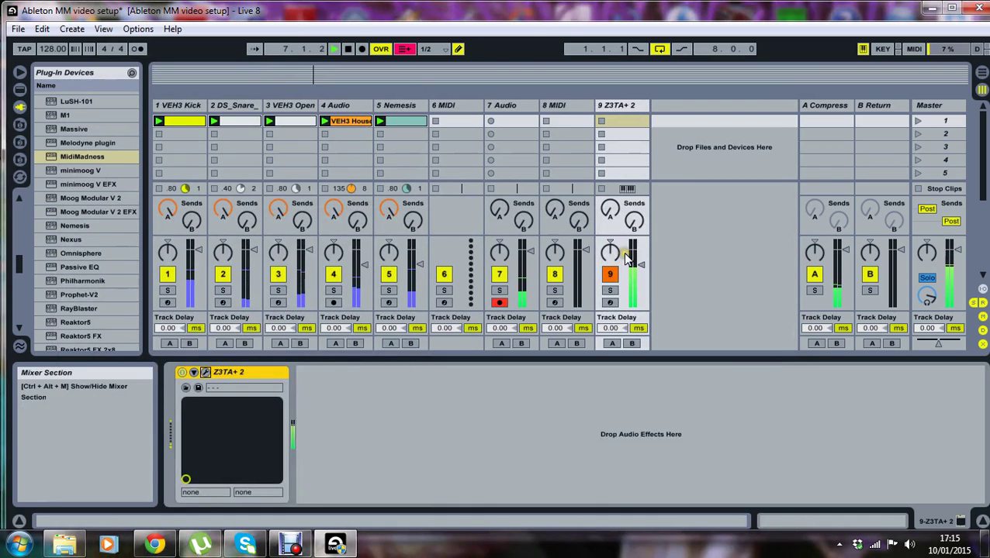
left_click(567, 105)
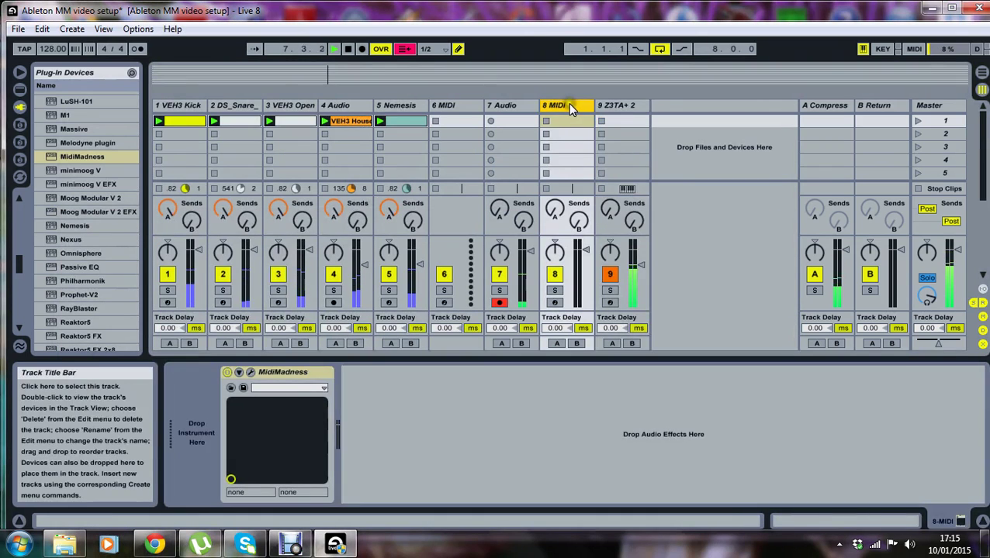
left_click(252, 373)
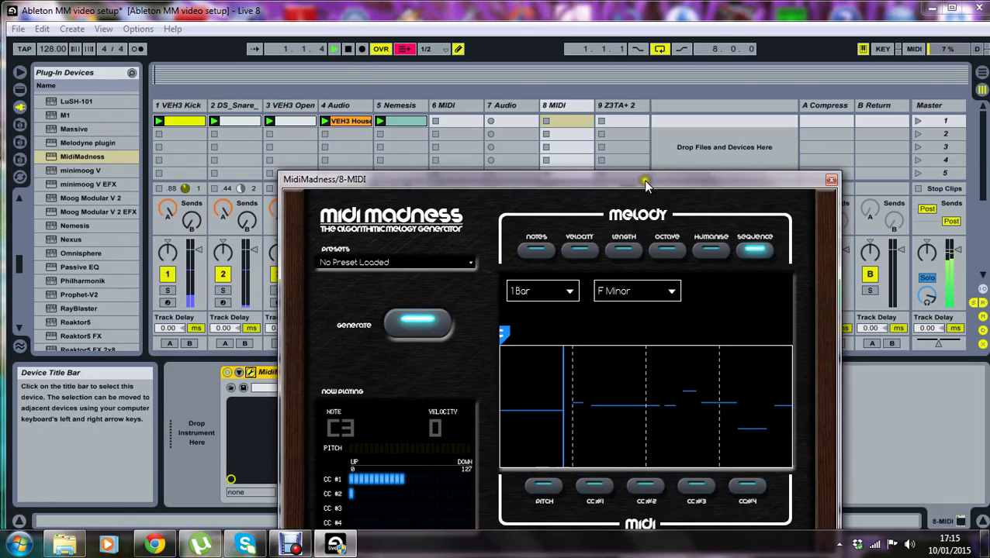
left_click_drag(645, 178, 630, 111)
left_click(826, 58)
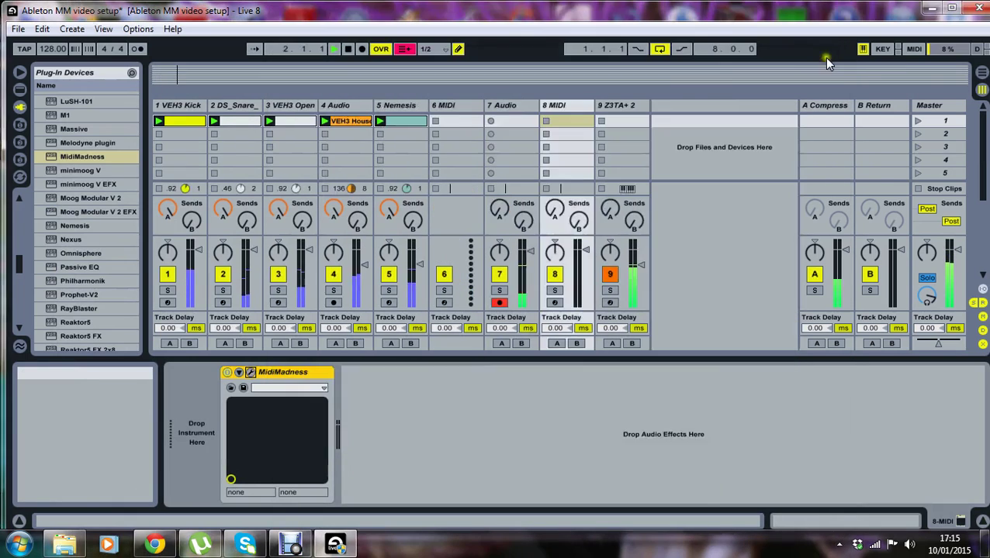
Reopen Z3TA+ 2 on track 9 and set the reverb mode to Mid Hall in its effects section.
left_click(643, 105)
left_click(199, 387)
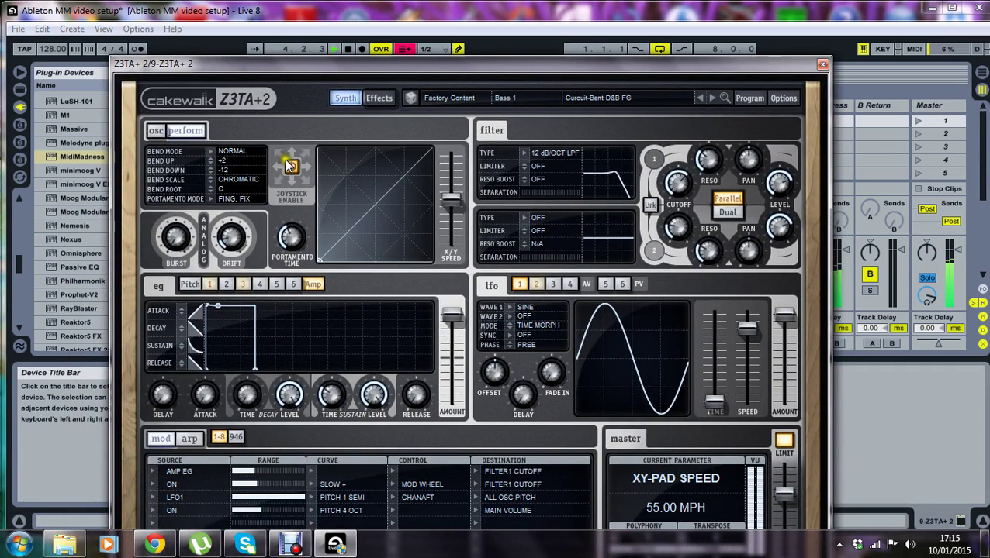
mouse_move(343, 388)
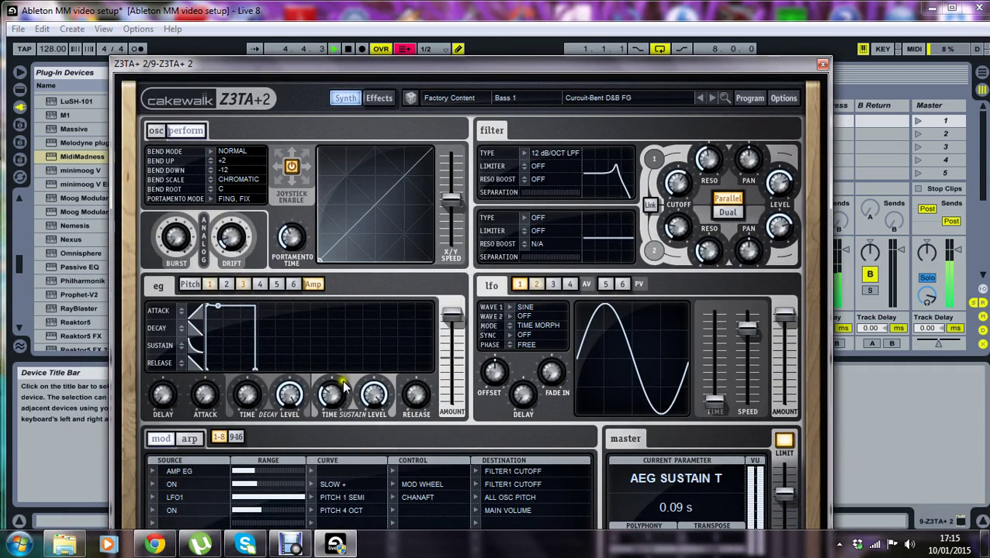
left_click(381, 100)
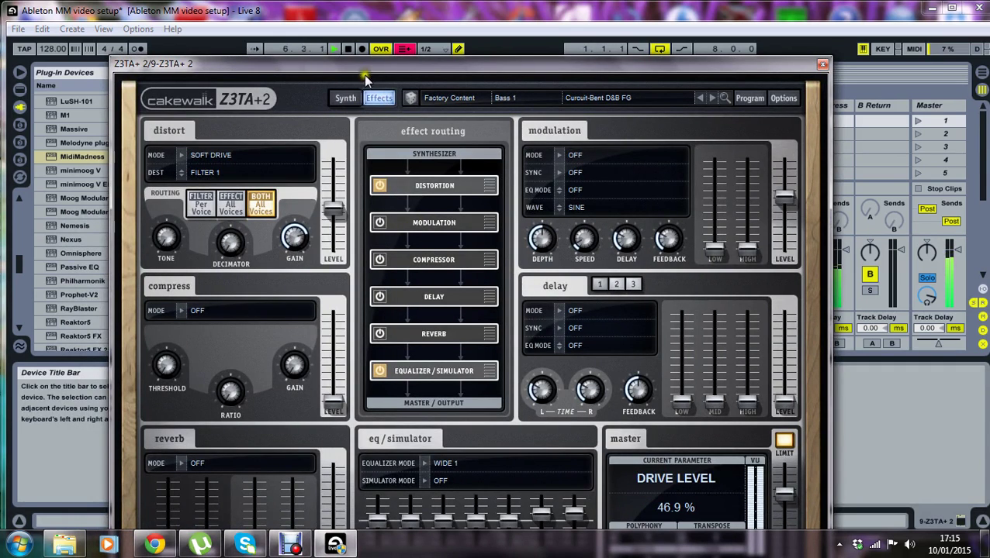
left_click_drag(364, 74, 395, 17)
left_click(219, 406)
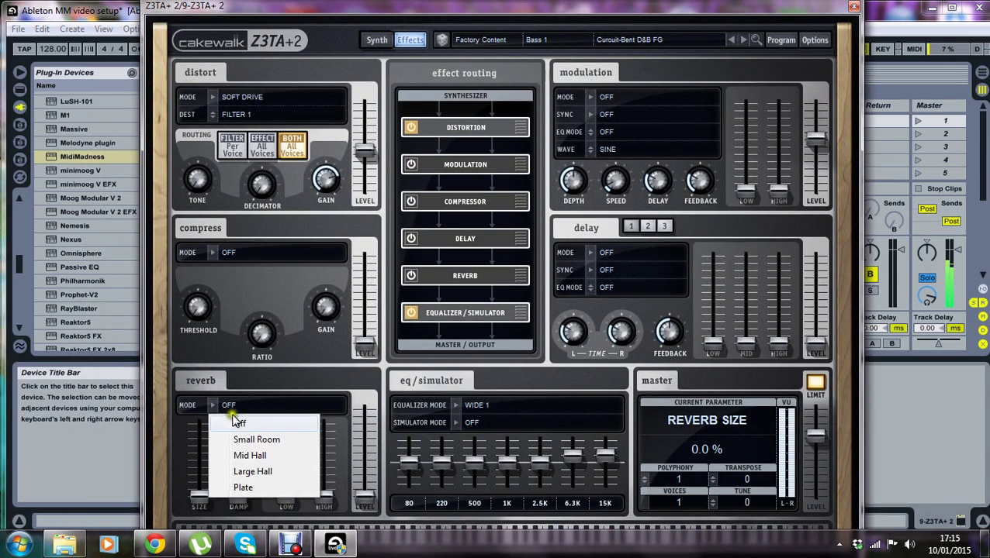
left_click(249, 460)
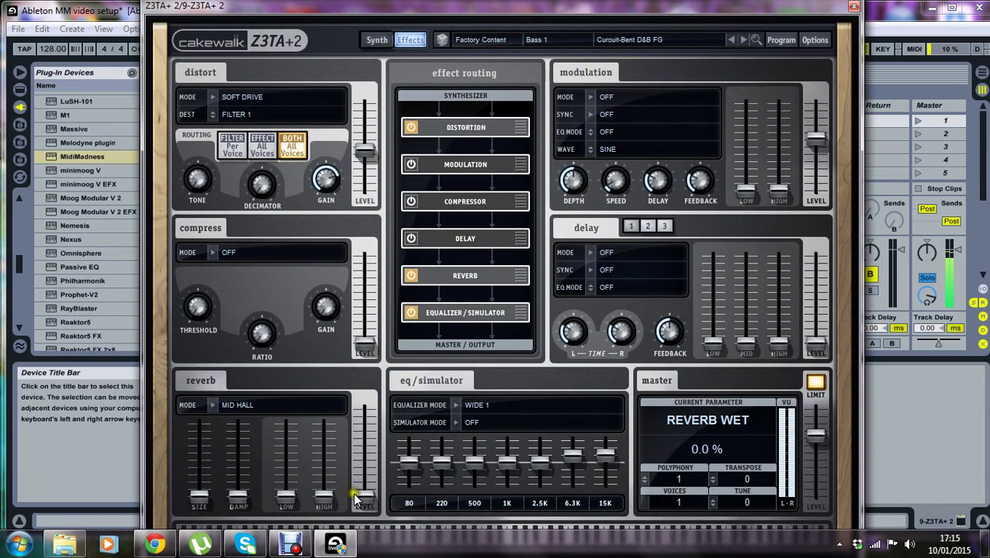
Raise the reverb level to about 54%, assign MIDI CC 18 to it and close Z3TA+ 2.
left_click_drag(378, 406, 371, 453)
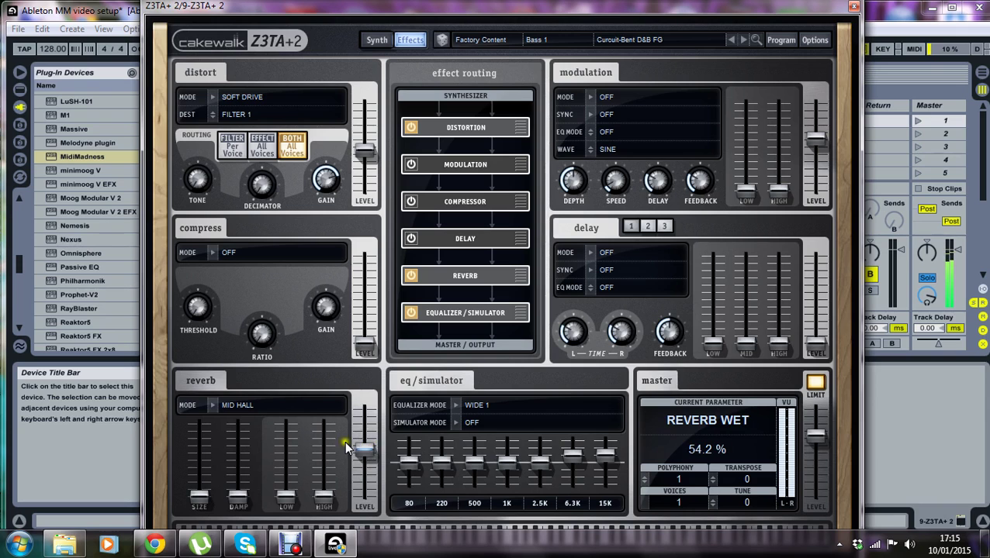
right_click(371, 450)
mouse_move(424, 479)
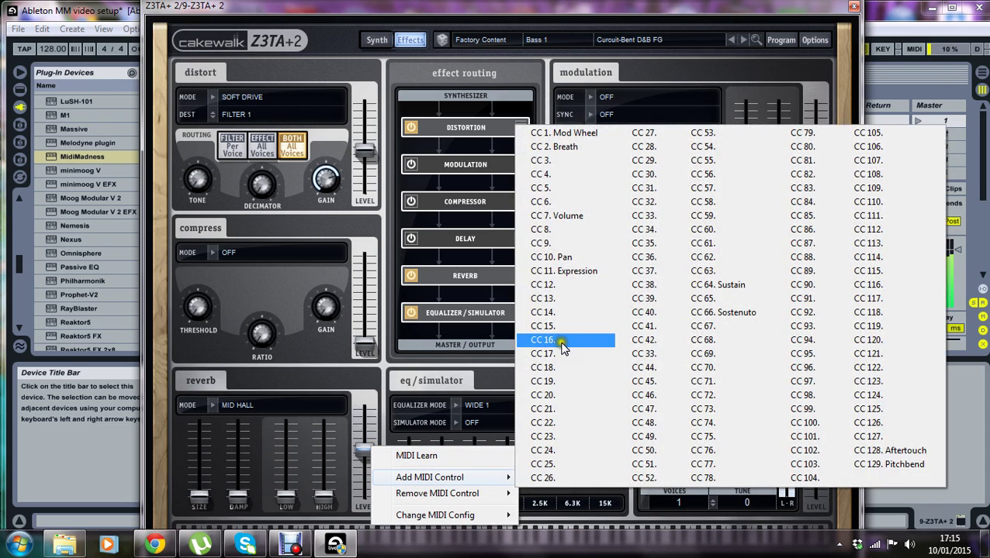
left_click(561, 368)
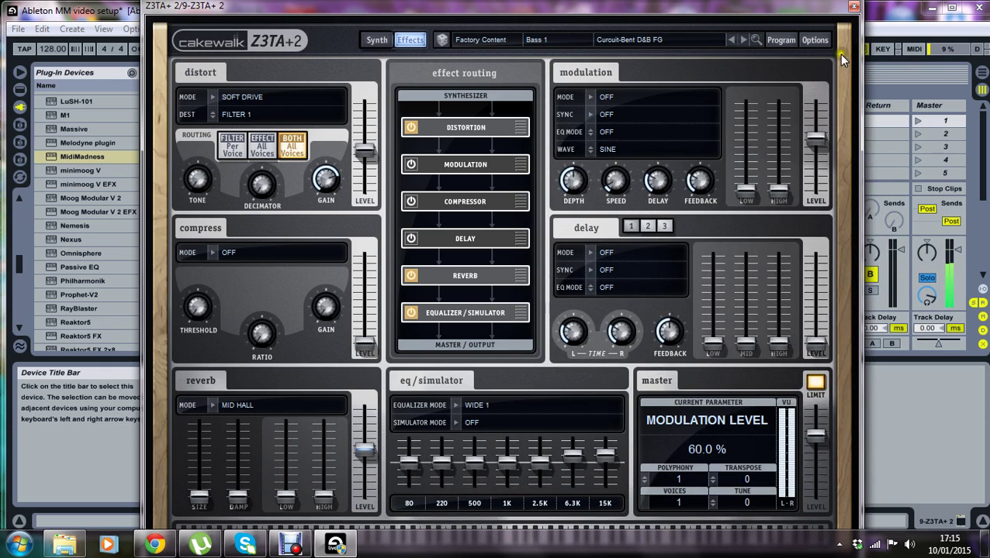
left_click(853, 6)
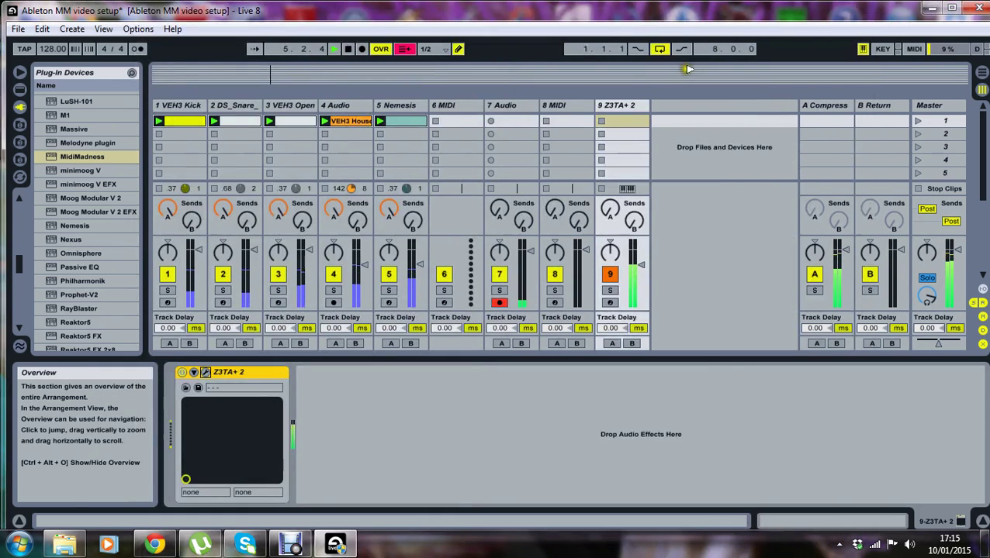
In MidiMadness on track 8, bow both CC#3 curves fully outward with CC 18 and maximum Chance, regenerate the melody and close the plug-in.
left_click(578, 105)
left_click(250, 372)
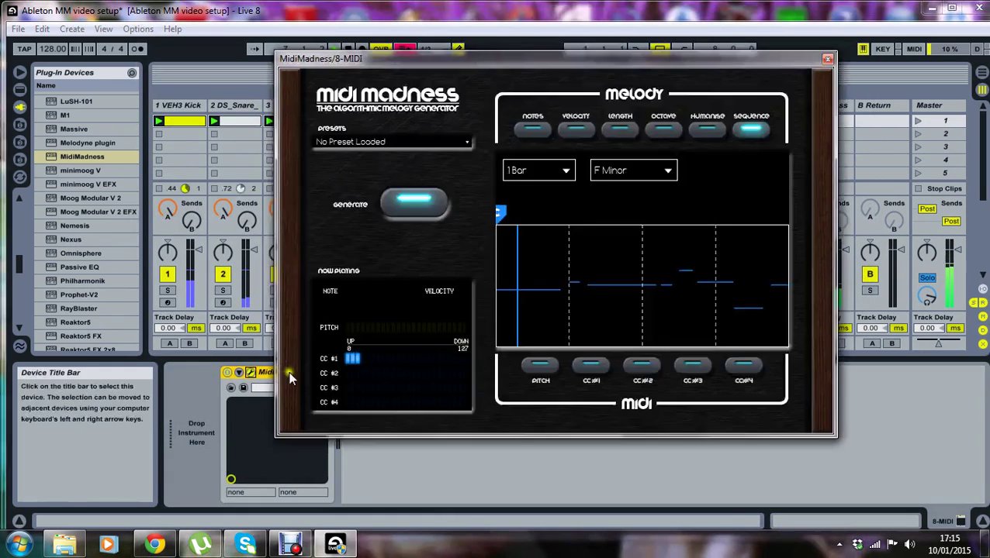
left_click(691, 364)
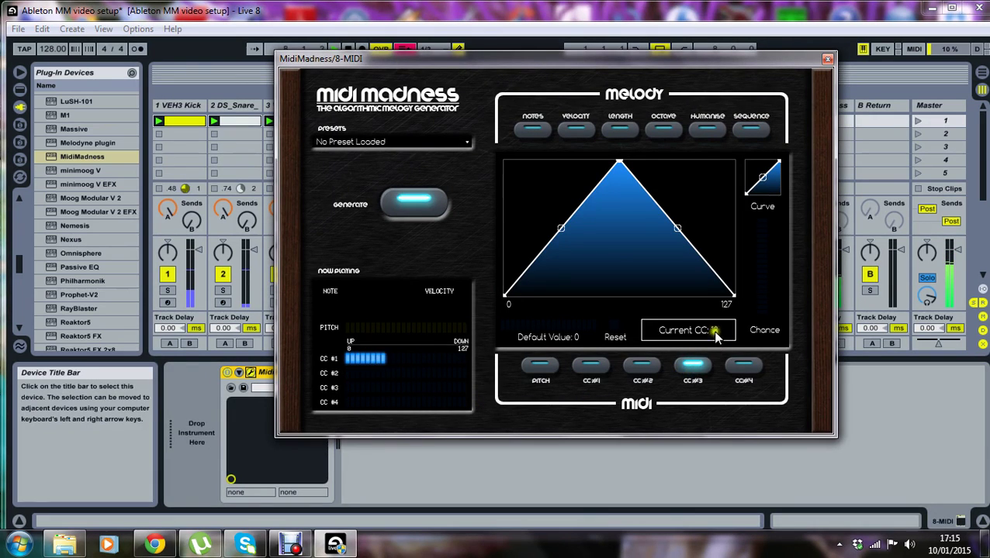
left_click_drag(677, 228, 797, 141)
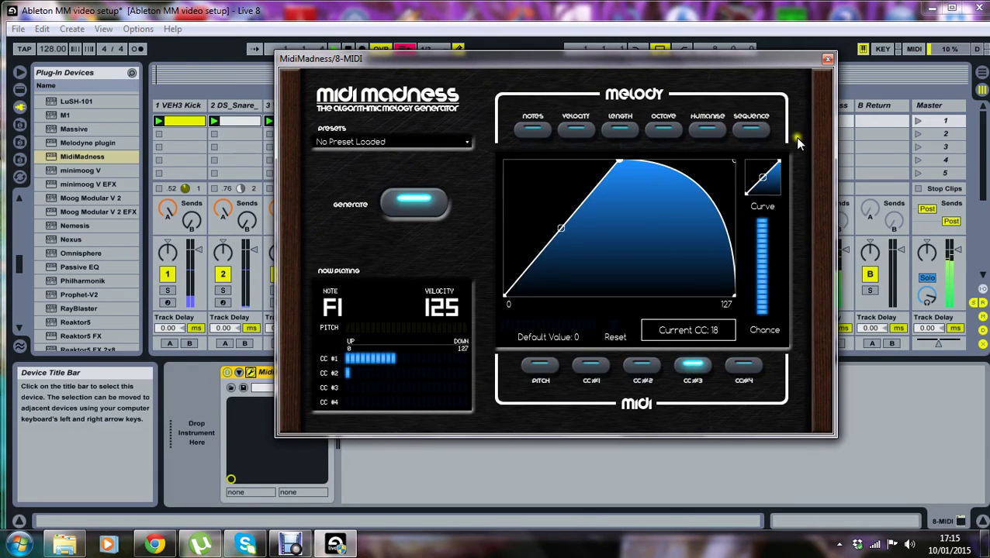
left_click_drag(570, 229, 452, 190)
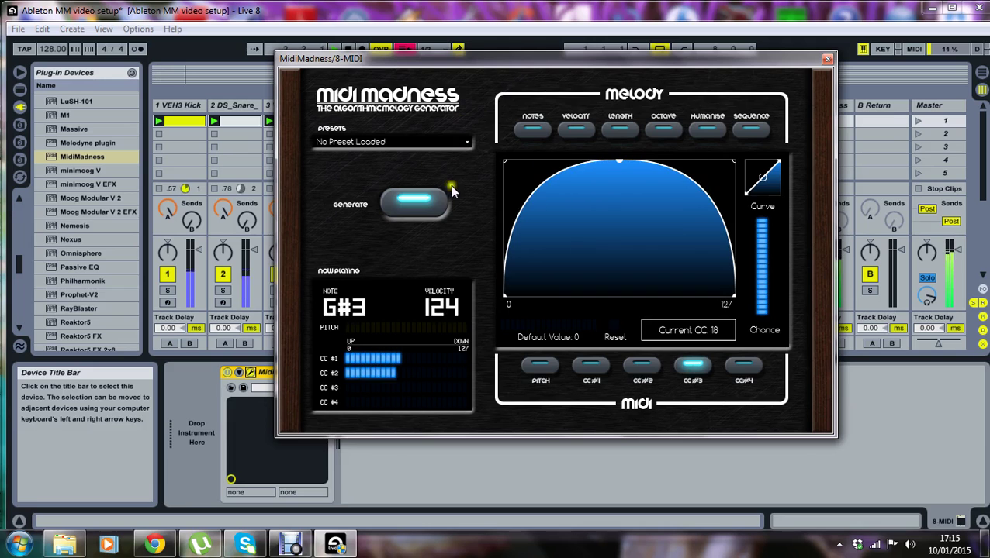
left_click(751, 127)
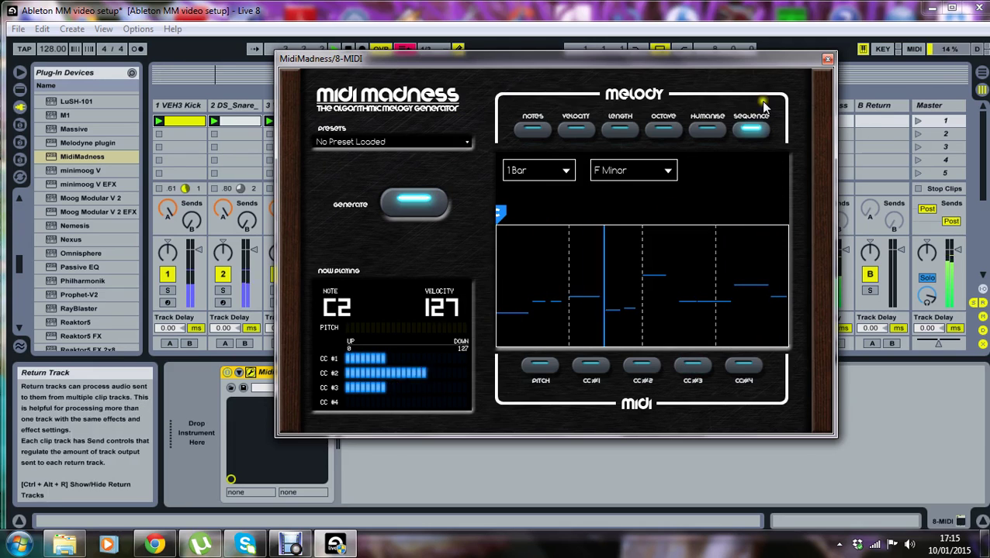
key("ctrl+alt+p")
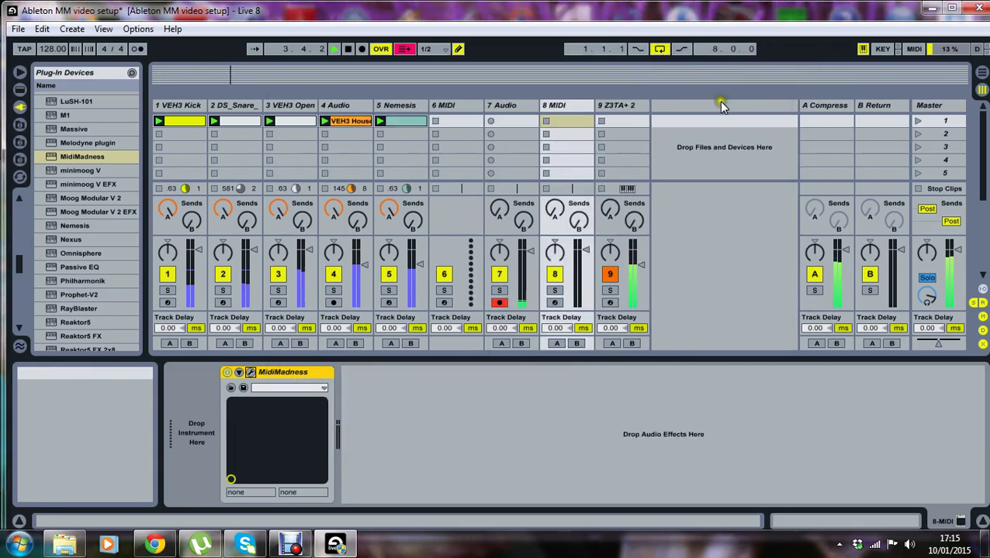
Reopen Z3TA+ 2 on track 9 and watch how the reverb level responds to the CC 18 modulation.
left_click(617, 109)
left_click(195, 372)
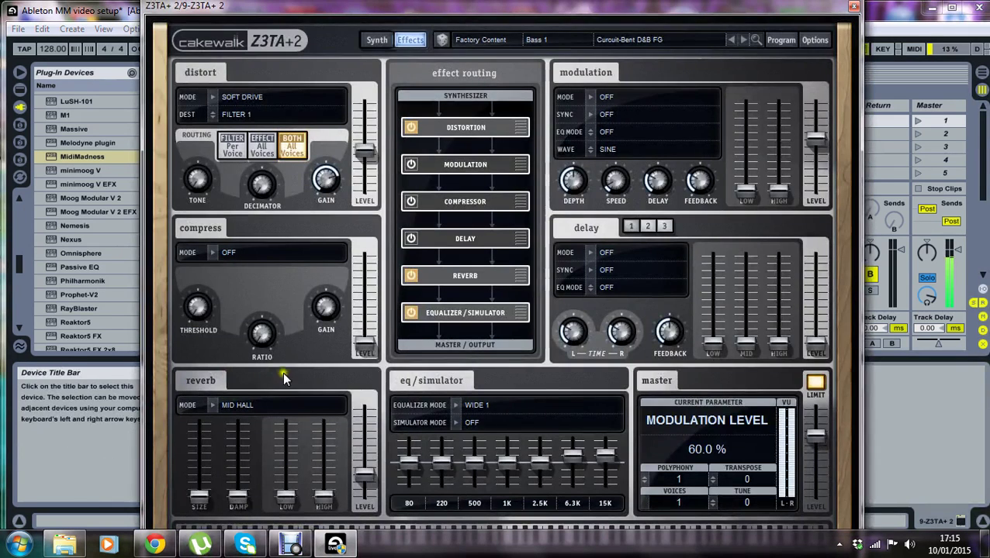
scroll(378, 446, "up", 5)
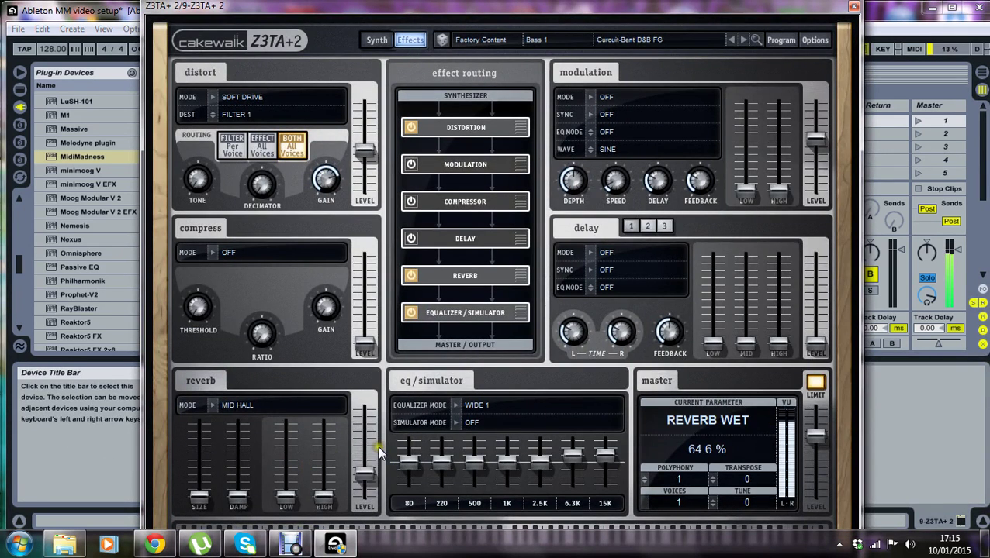
scroll(373, 446, "down", 6)
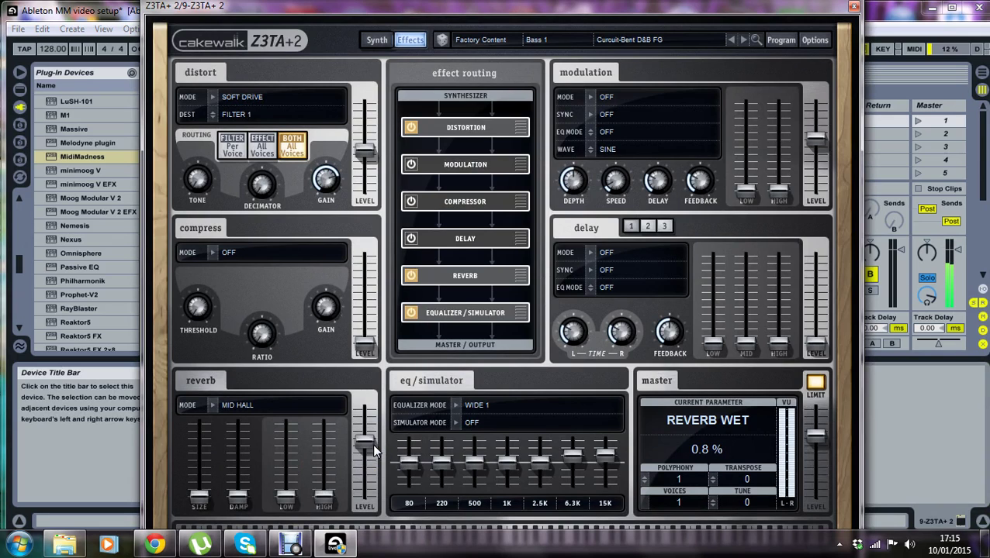
scroll(371, 442, "up", 4)
scroll(372, 448, "up", 1)
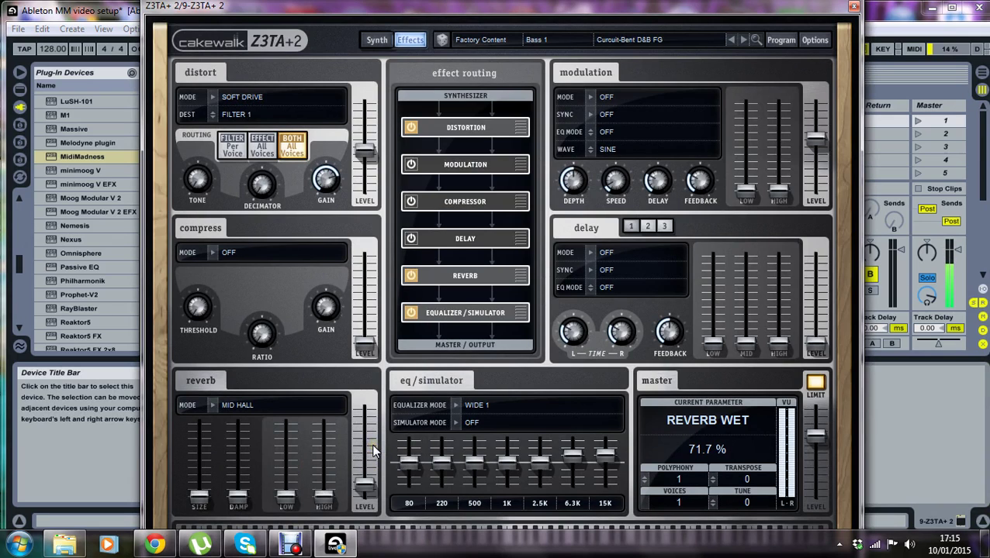
Load the D&B Destroyer FG preset, set its reverb mode to Large Hall and close Z3TA+ 2.
left_click(743, 39)
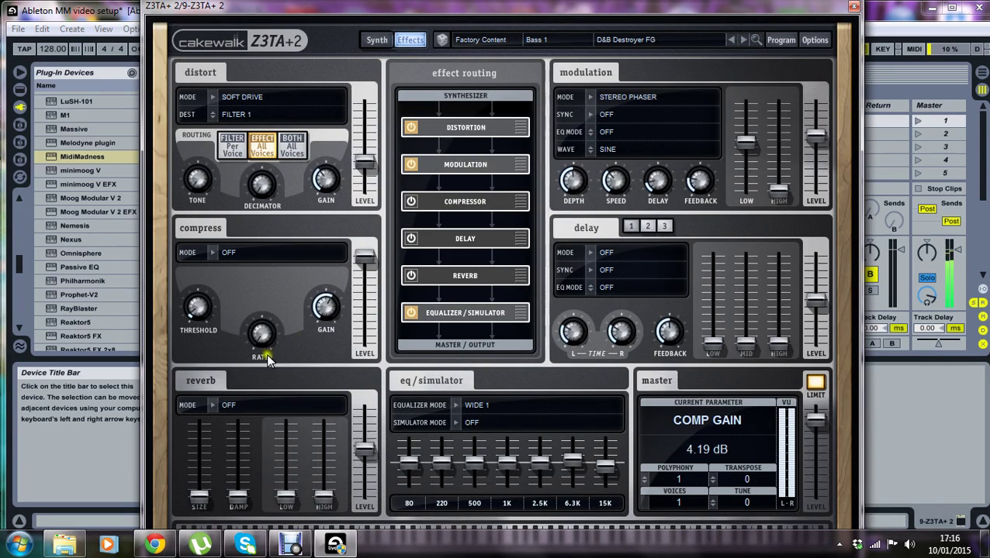
left_click(214, 406)
left_click(241, 471)
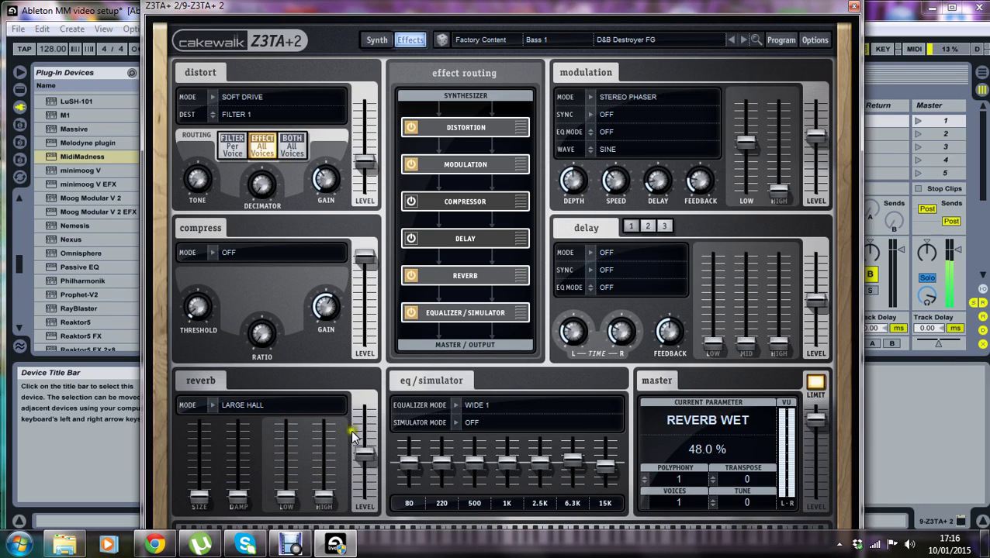
left_click(854, 7)
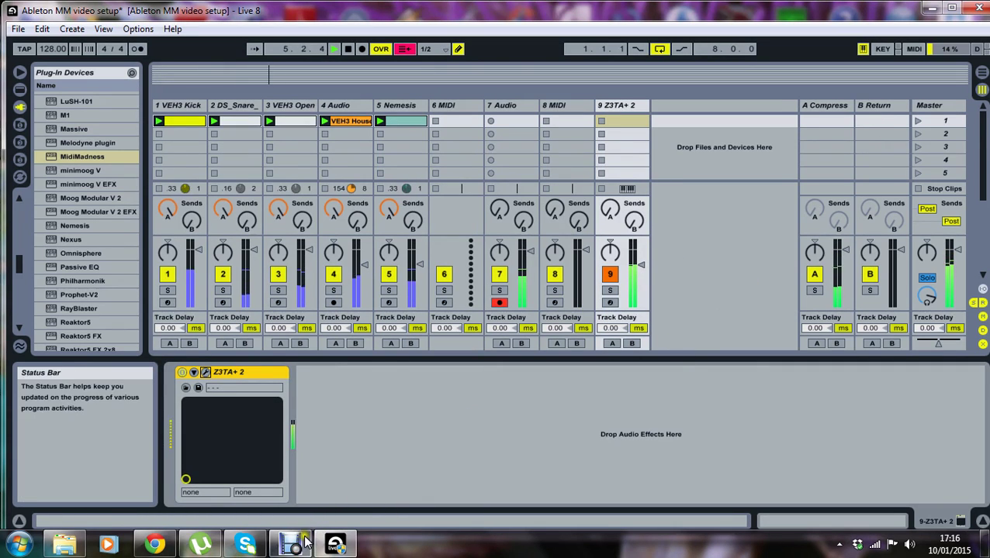
mouse_move(295, 543)
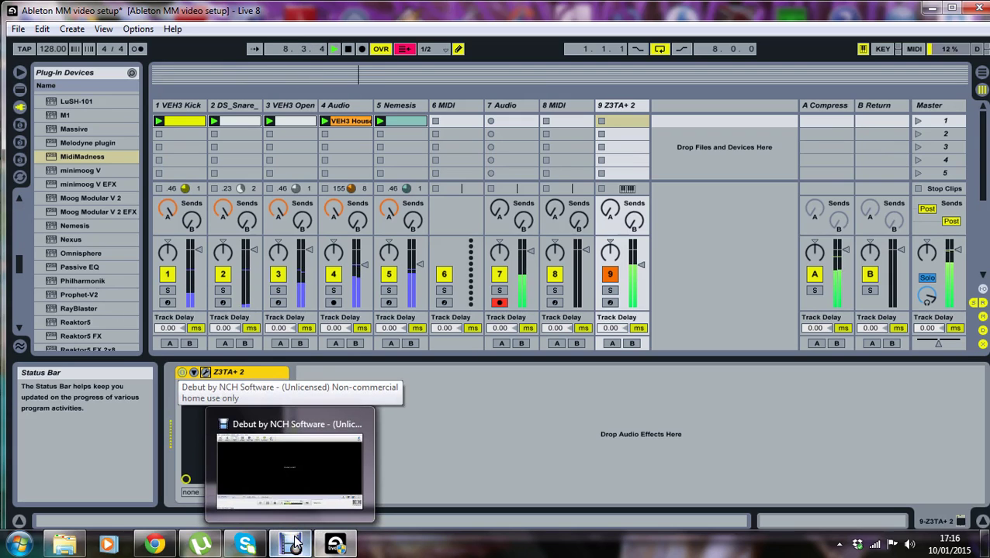
left_click(294, 543)
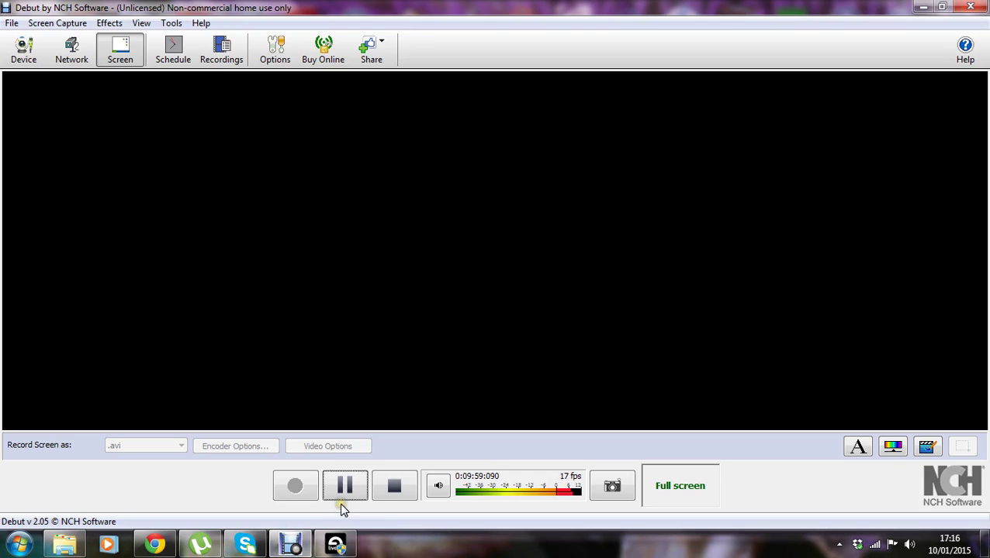